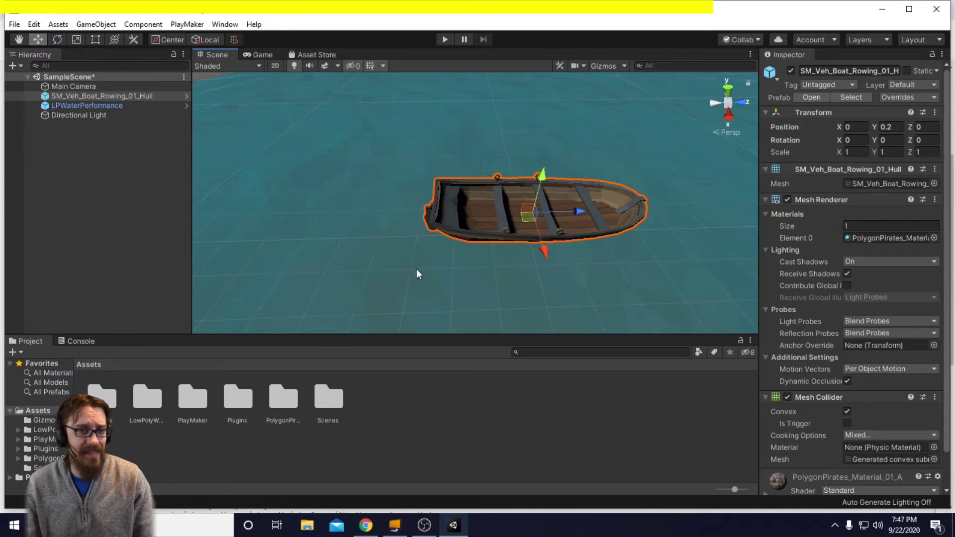
Lower the rowing boat hull into the water to about Y -0.576 and shift it to about Z -0.45
right_drag(416, 271, 472, 223)
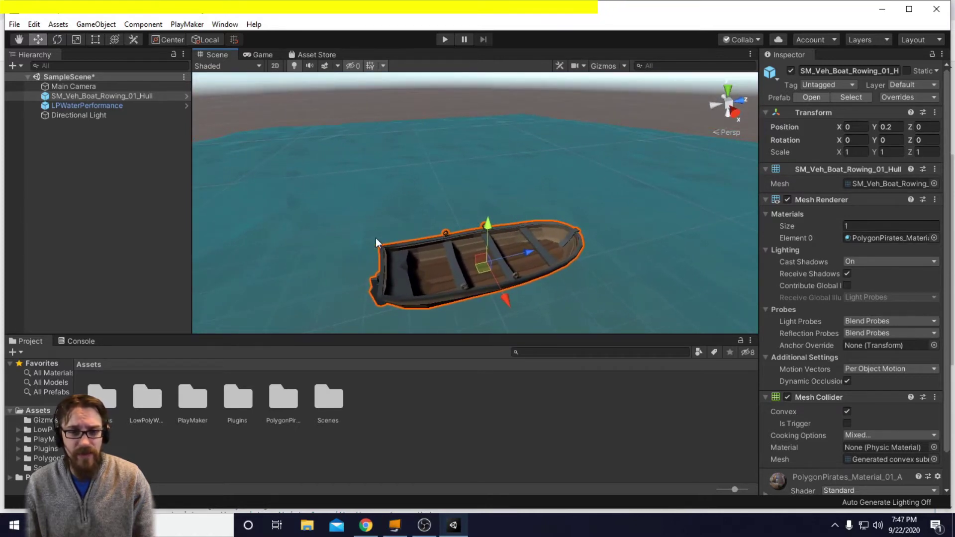
right_drag(655, 243, 615, 264)
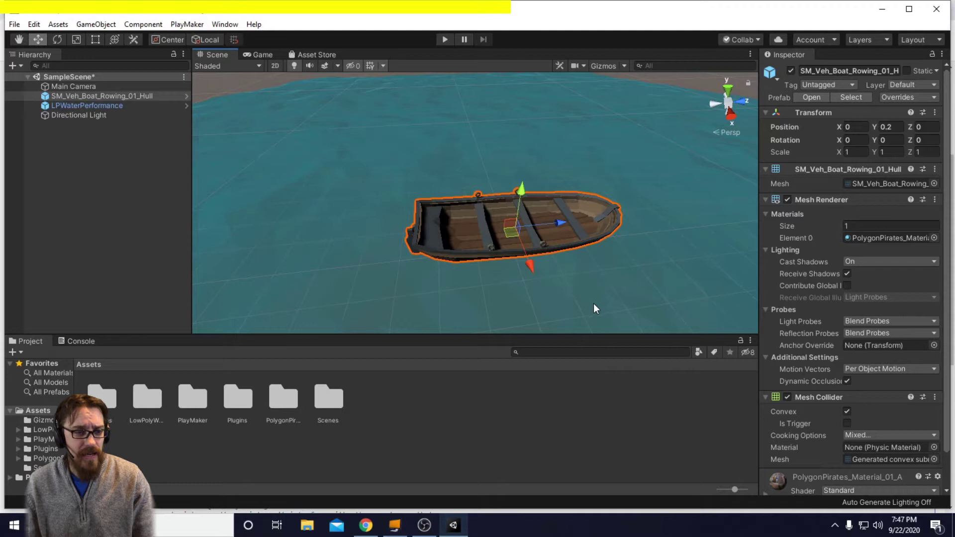
right_drag(590, 307, 590, 286)
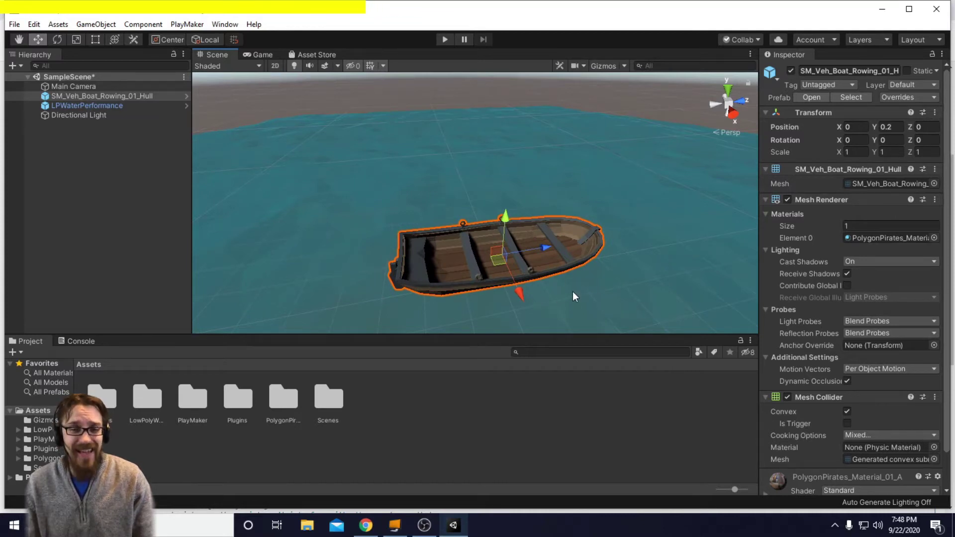
alt+drag(557, 276, 583, 236)
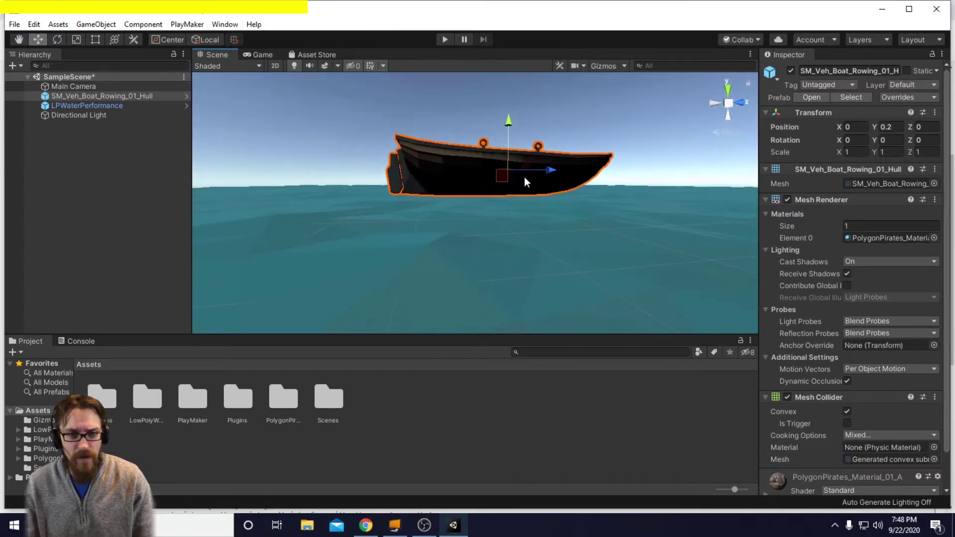
drag(508, 118, 508, 148)
alt+drag(599, 250, 533, 278)
alt+scroll(507, 261, up, 8)
alt+scroll(538, 275, down, 3)
drag(543, 190, 526, 203)
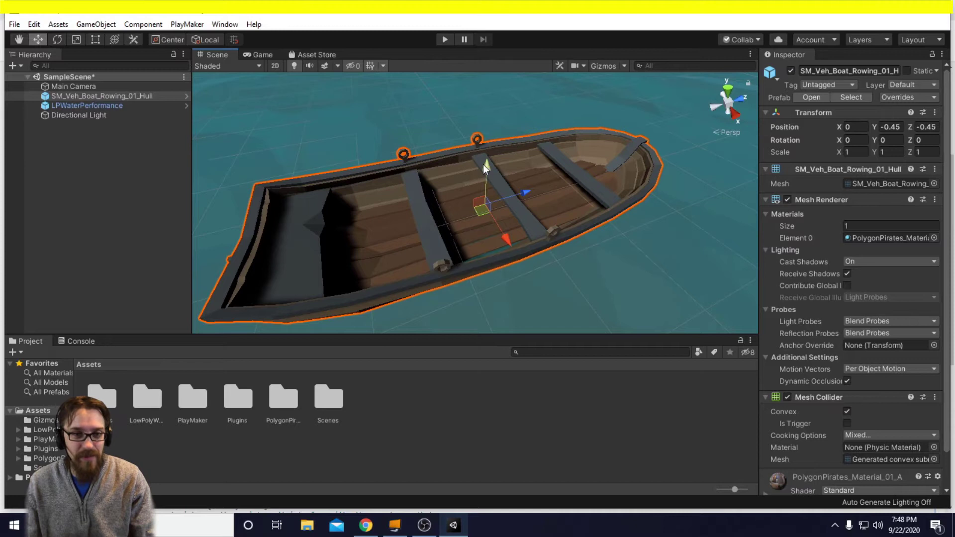
drag(483, 164, 484, 173)
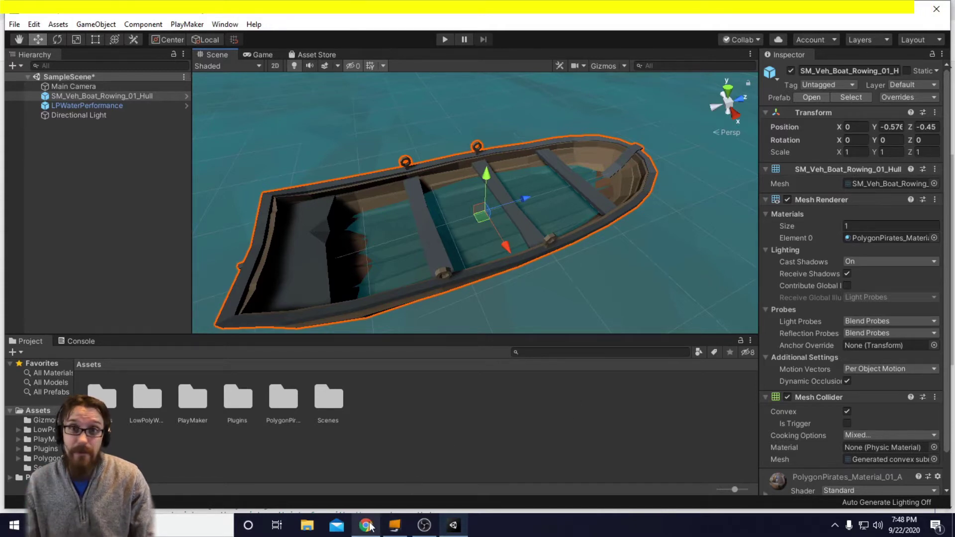
Switch to Chrome and copy the complete DepthMask.shader code from the Unity wiki's DepthMask page
mouse_move(366, 529)
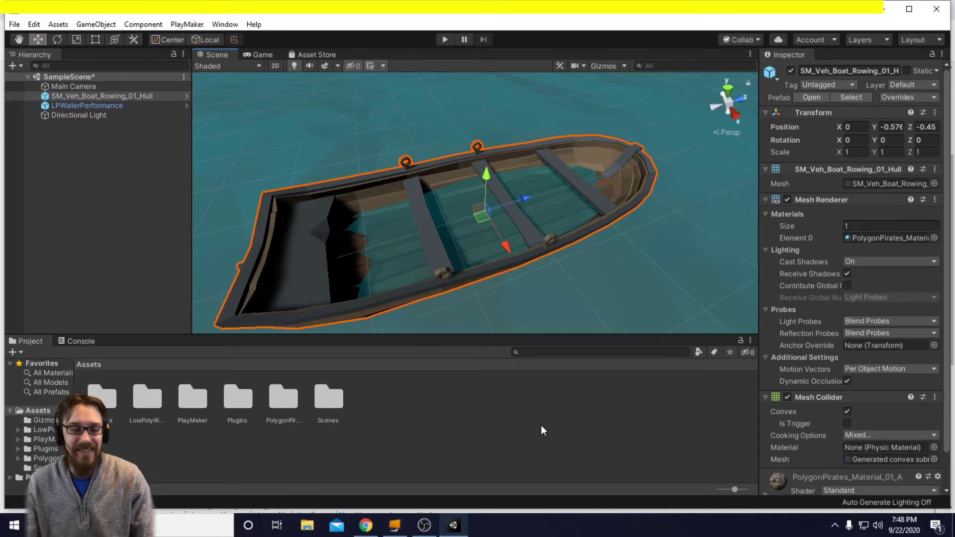
click(366, 526)
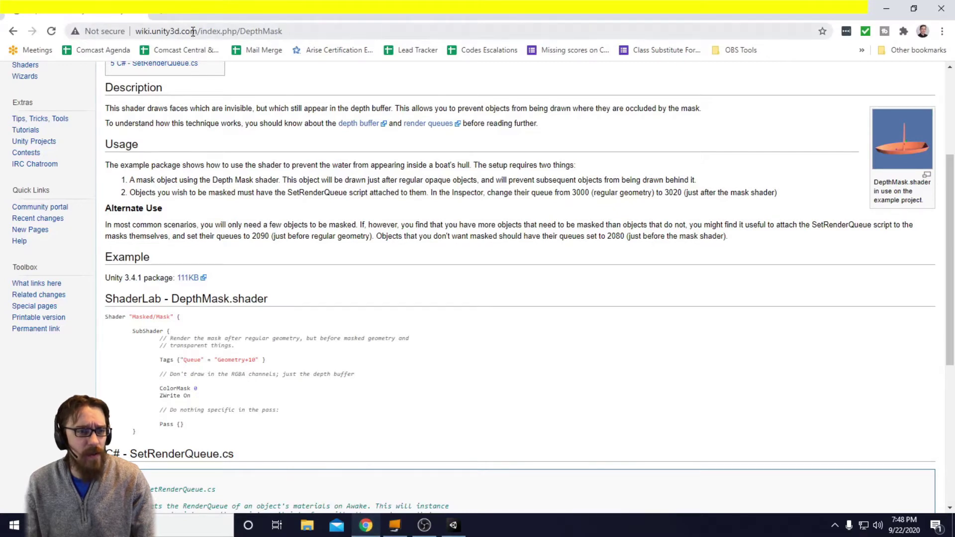
click(162, 28)
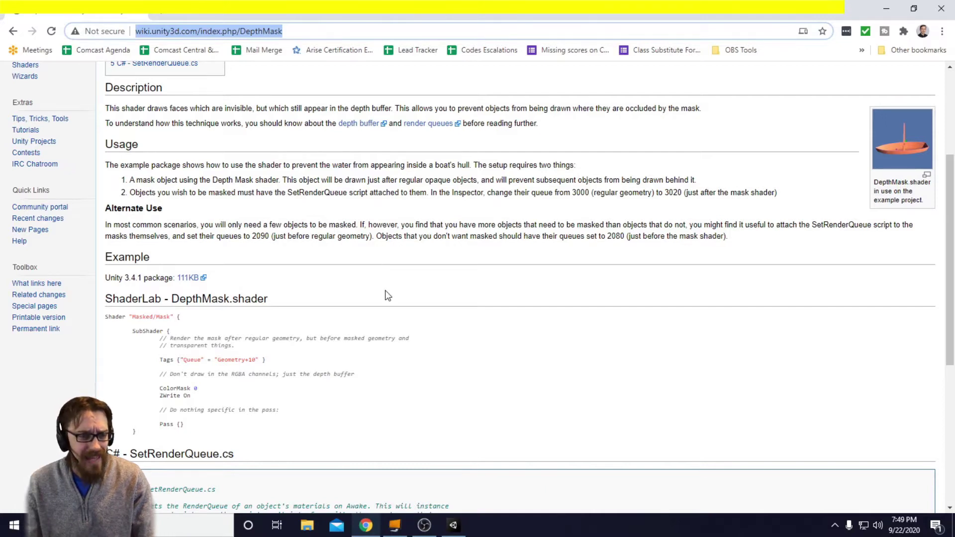
scroll(363, 291, down, 2)
drag(123, 328, 102, 201)
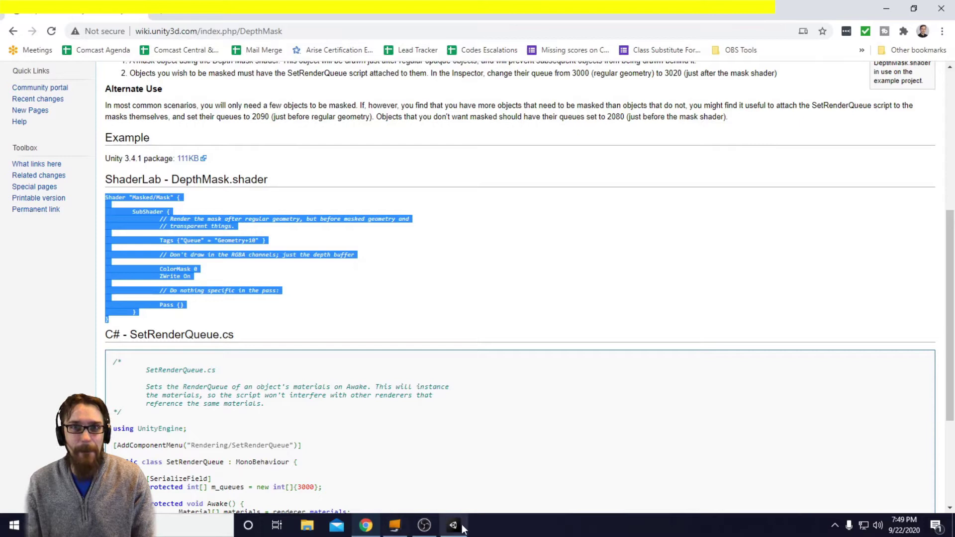
Switch back to Unity, duplicate SM_Veh_Boat_Rowing_01_Hull and unpack the duplicate's prefab completely
mouse_move(457, 530)
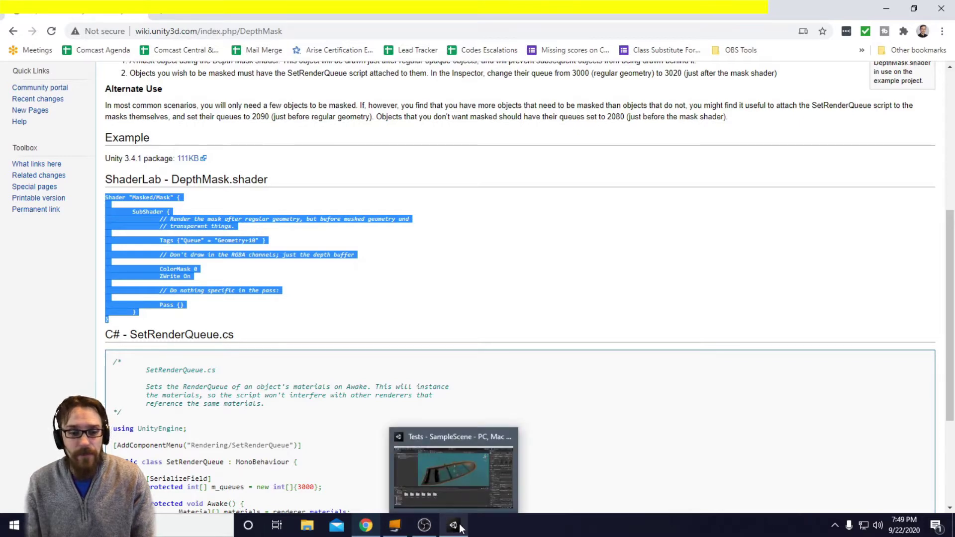
click(462, 495)
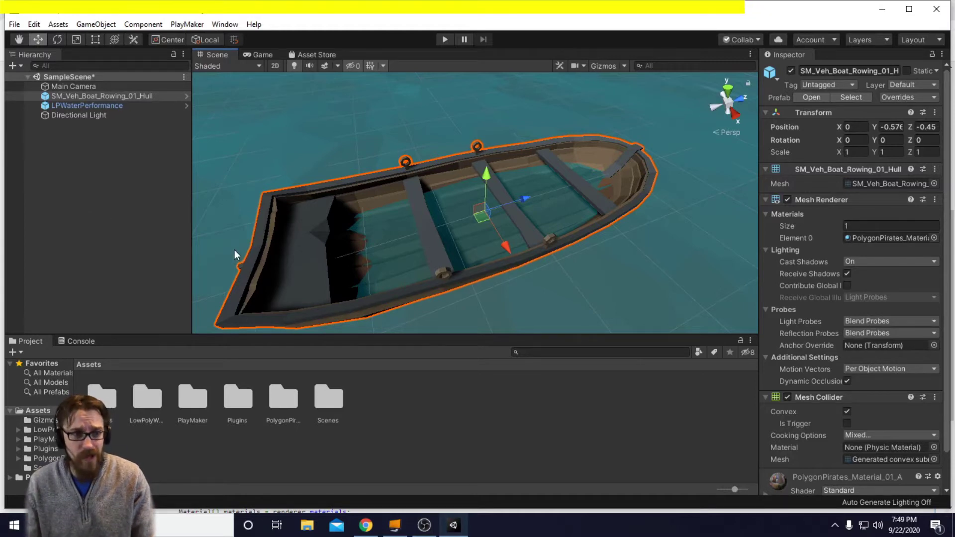
click(130, 98)
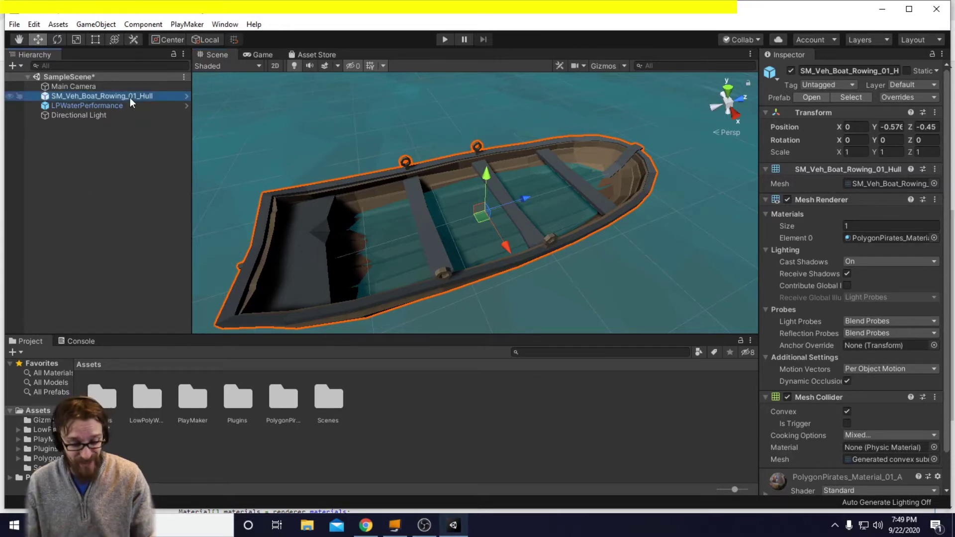
key(ctrl+d)
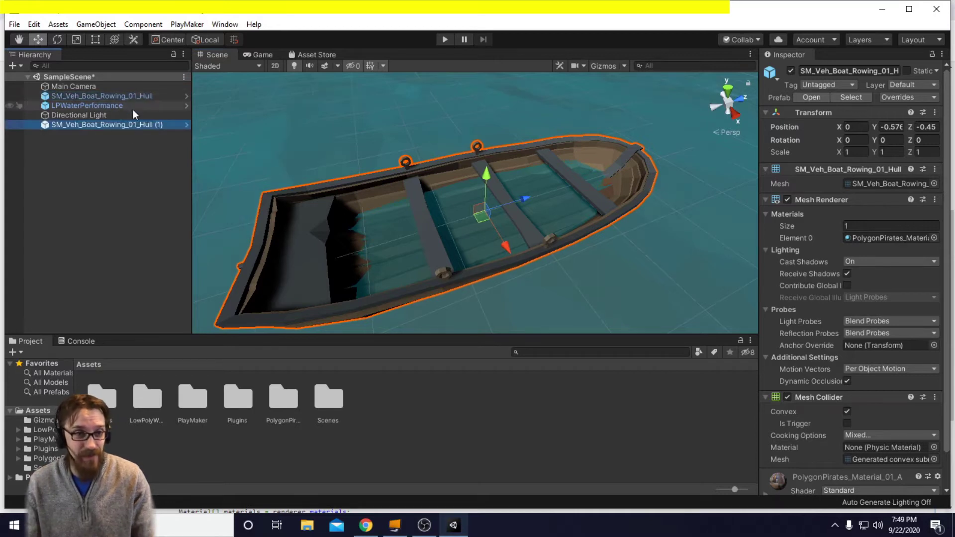
click(130, 188)
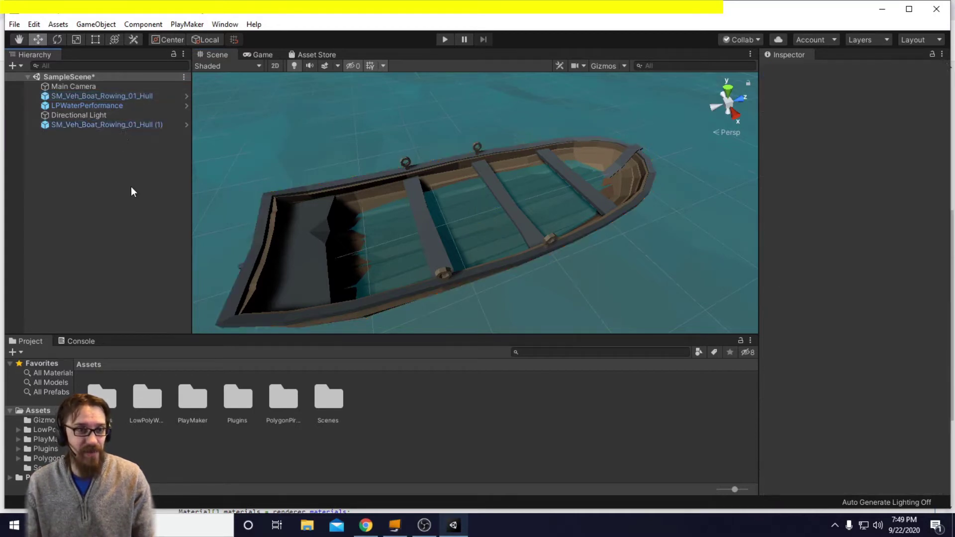
right_click(122, 124)
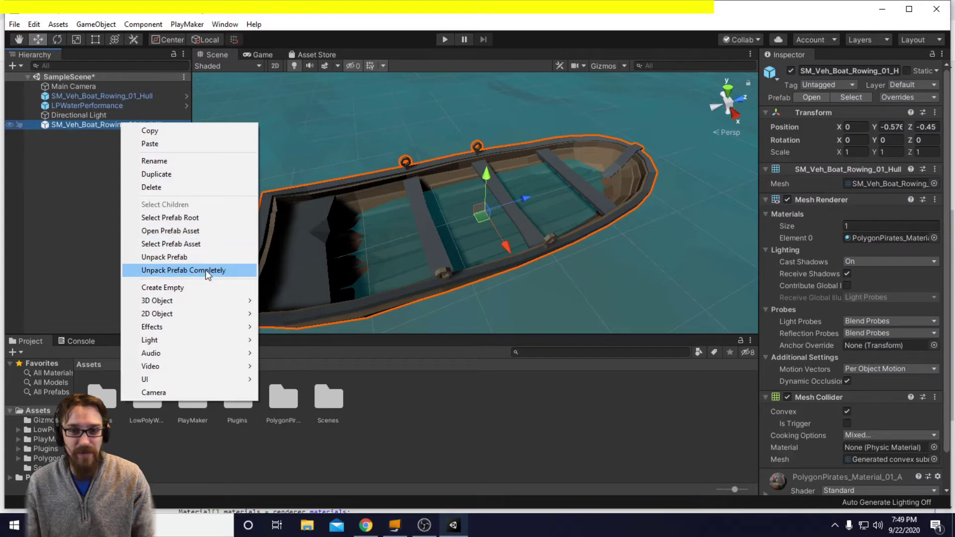
click(205, 270)
Raise the duplicate boat hull above the original to about Y -0.417
drag(484, 174, 481, 168)
mouse_move(591, 287)
alt+mouse_down()
mouse_move(533, 198)
mouse_move(546, 206)
mouse_move(555, 290)
mouse_move(630, 279)
mouse_move(607, 277)
mouse_move(600, 302)
alt+mouse_up()
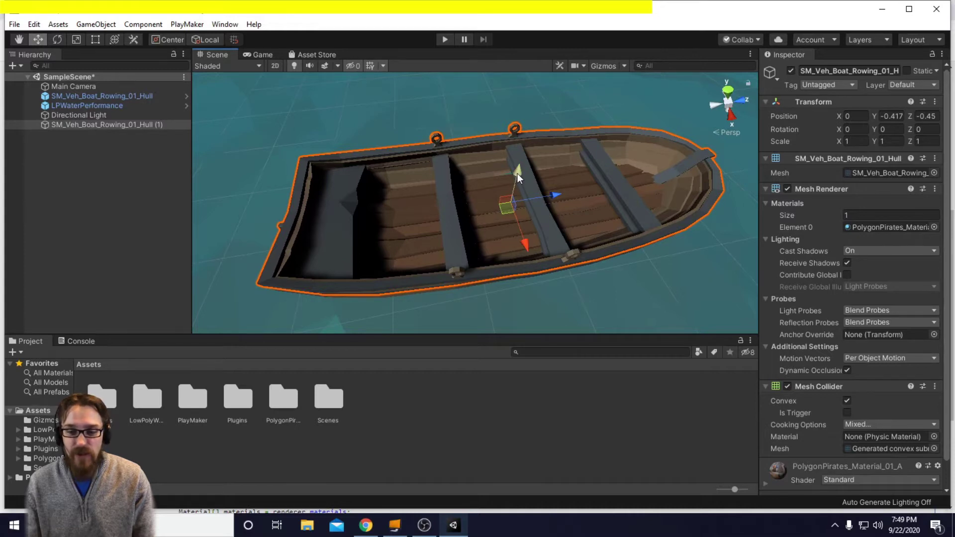
scroll(839, 375, down, 2)
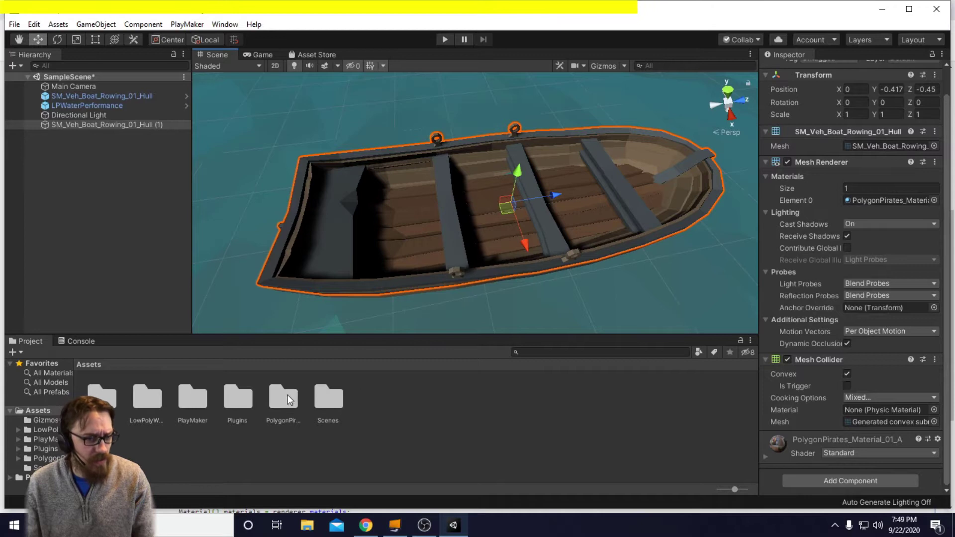
Create a new material named depthMaskMat in the Assets folder
click(416, 391)
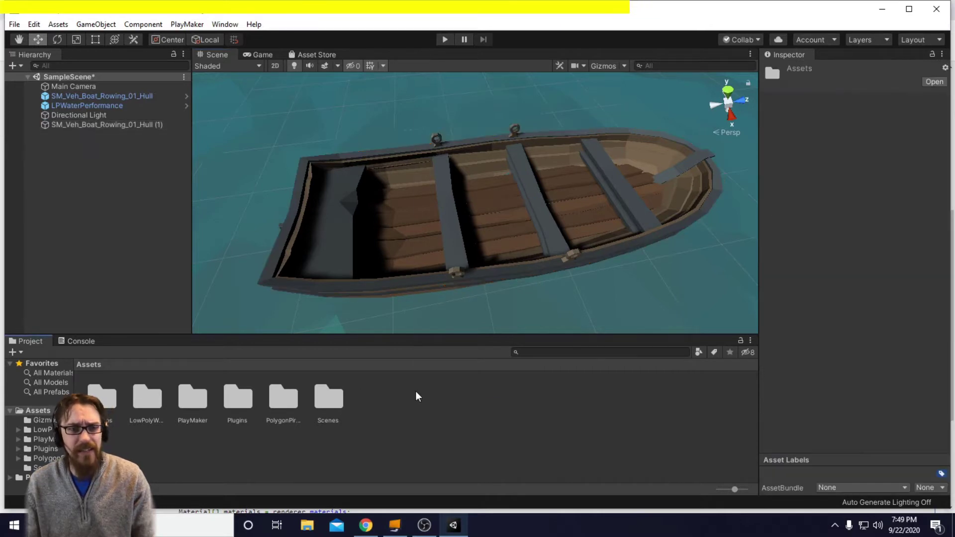
right_click(416, 391)
mouse_move(473, 97)
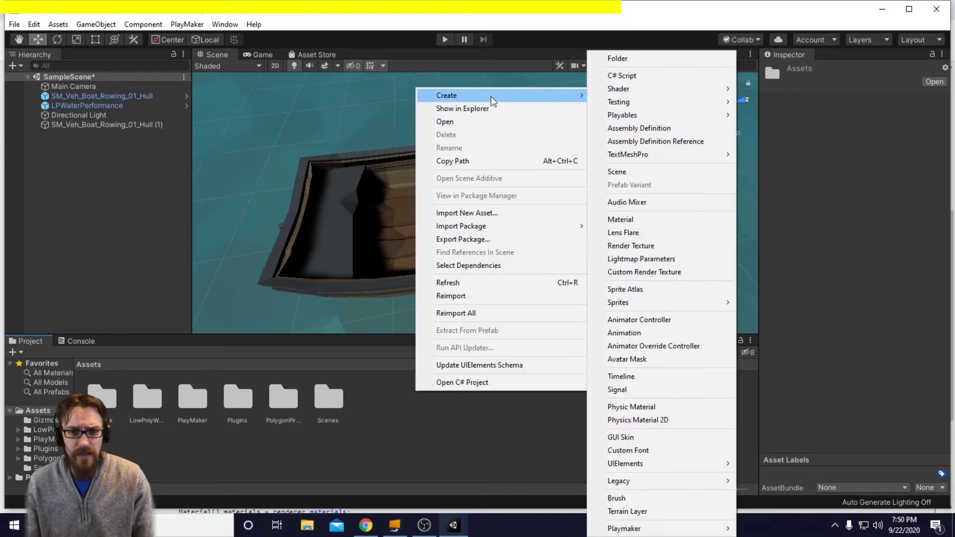
click(631, 219)
text(depthMaskMat)
key(Return)
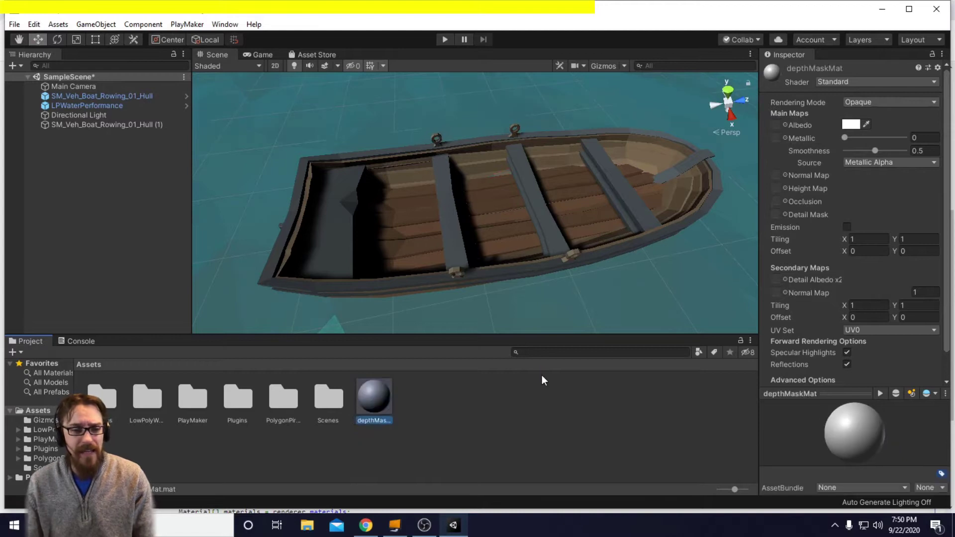
Create a Standard Surface Shader named depthMaskShader in the Assets folder
right_click(428, 398)
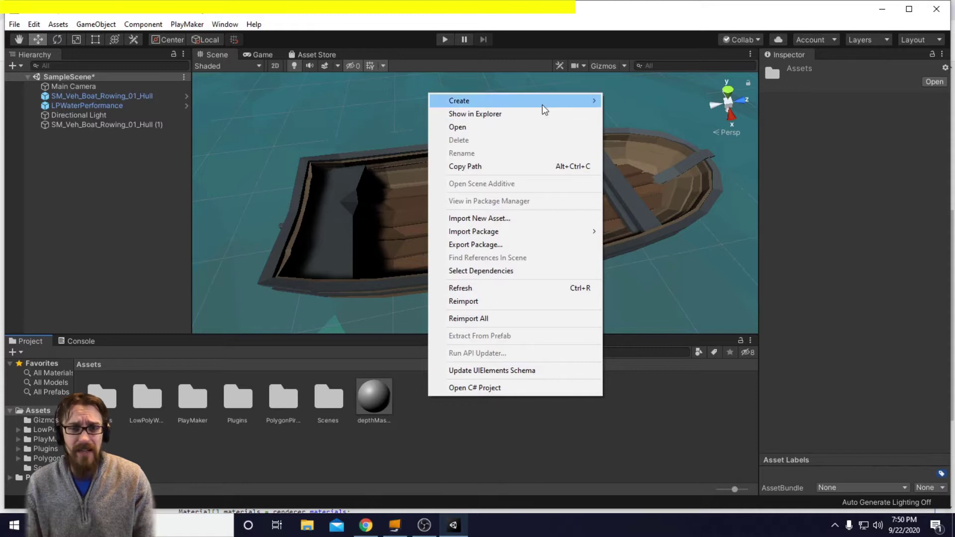
mouse_move(542, 104)
mouse_move(662, 89)
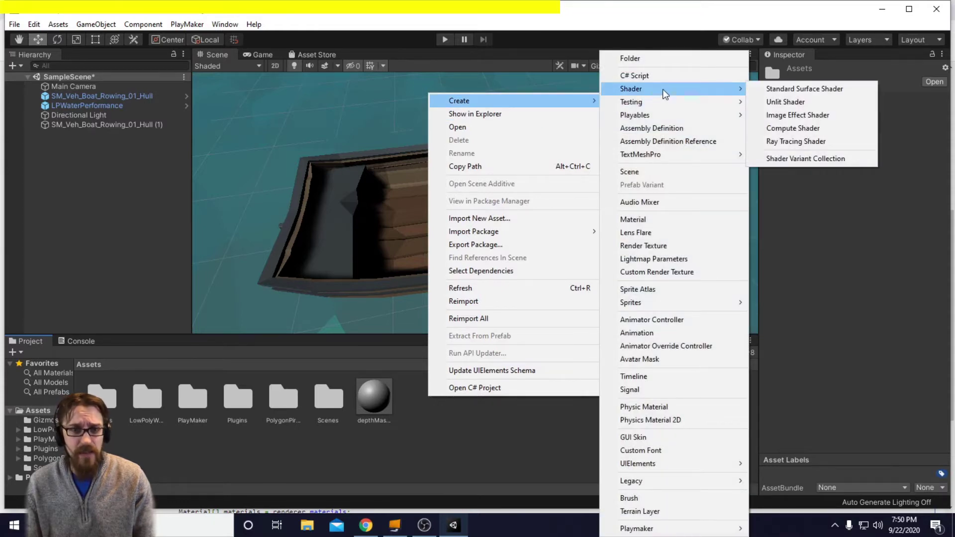
click(767, 89)
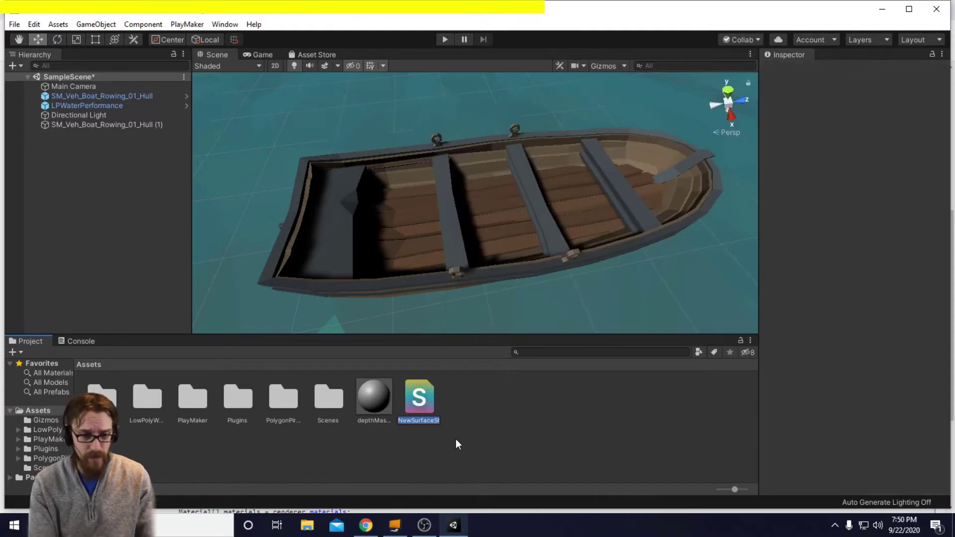
text(depthMaskSah)
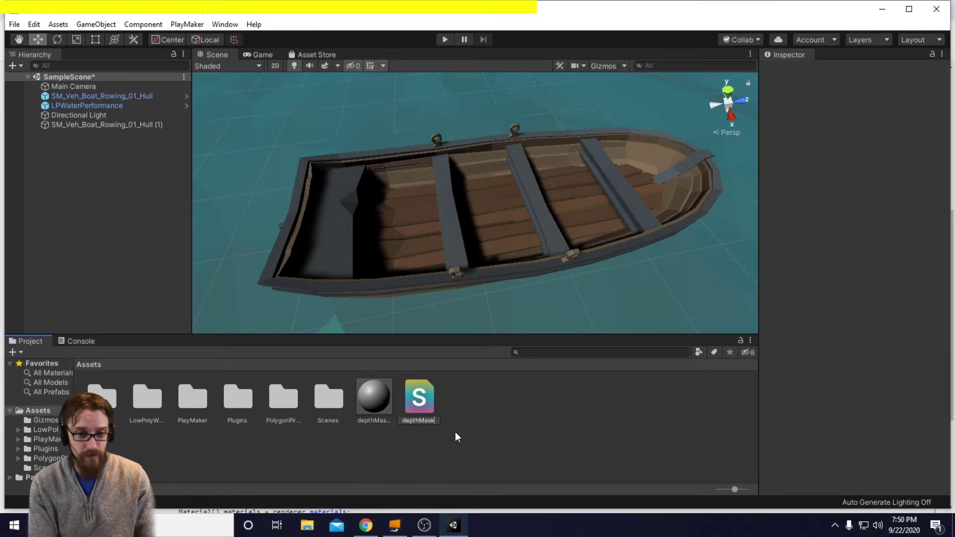
key(BackSpace)
key(BackSpace)
text(hader)
key(Return)
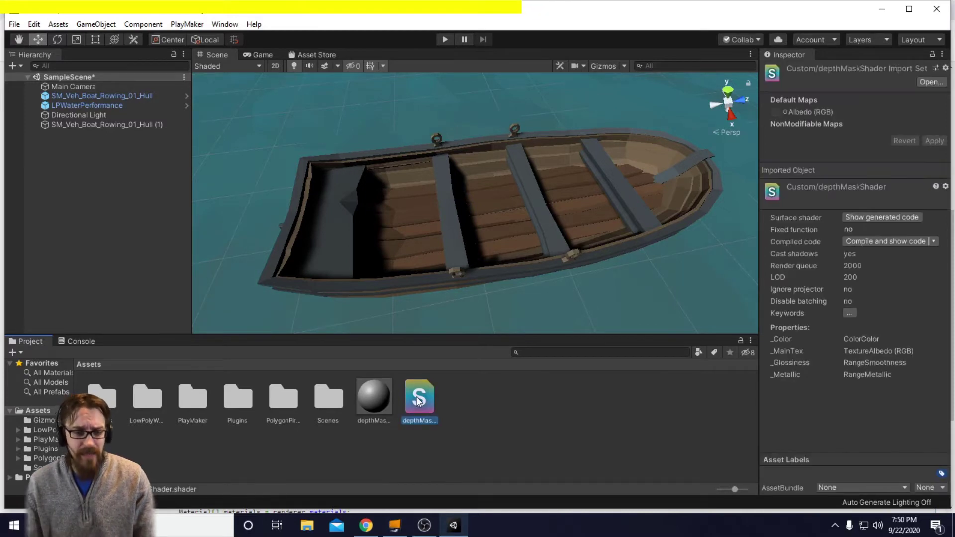
Open depthMaskShader with Microsoft Visual Studio Version Selector, keeping it as the app always used for .shader files
double_click(420, 401)
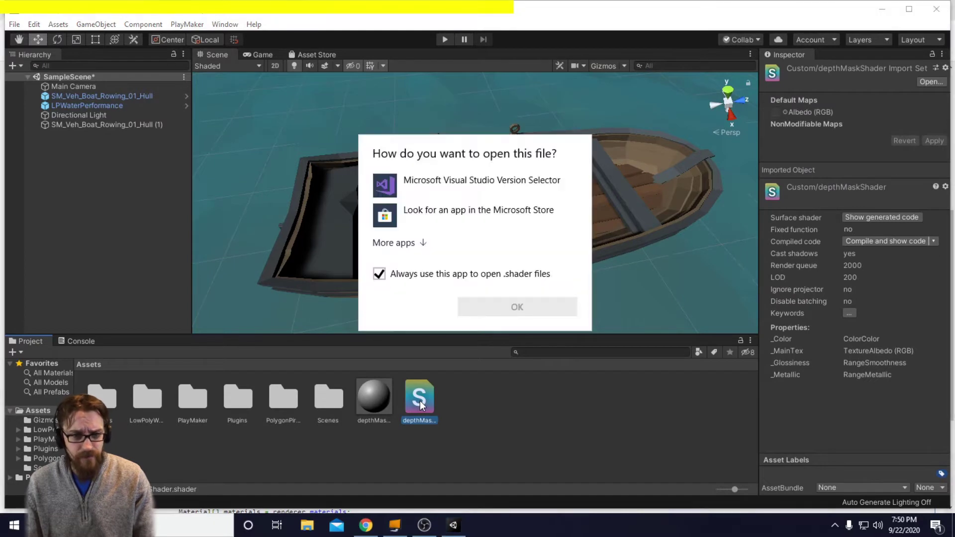
click(424, 243)
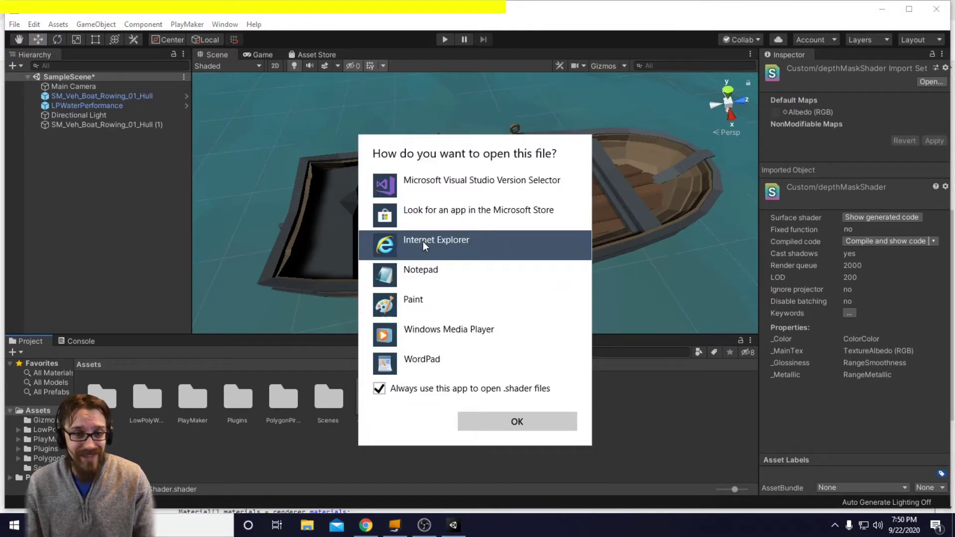
scroll(467, 292, down, 1)
scroll(468, 291, up, 1)
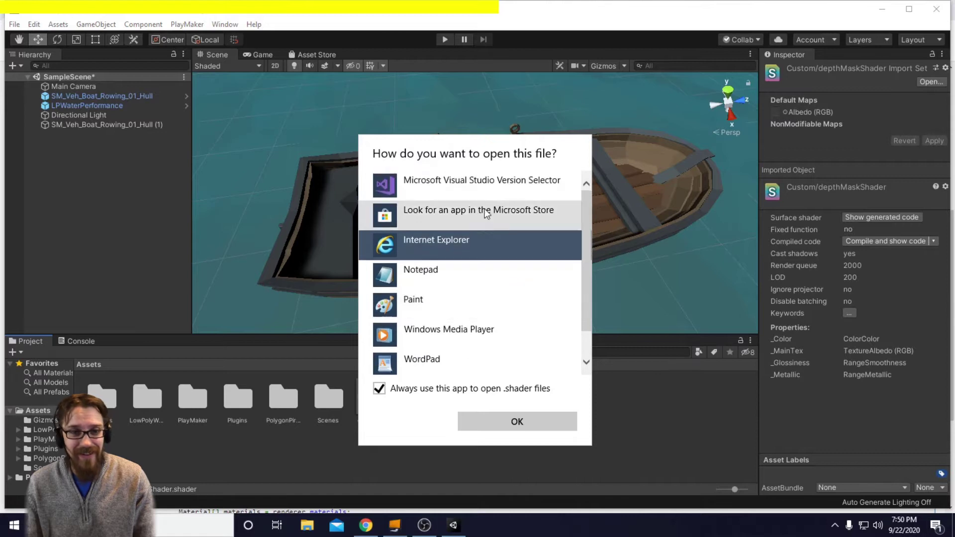
click(482, 184)
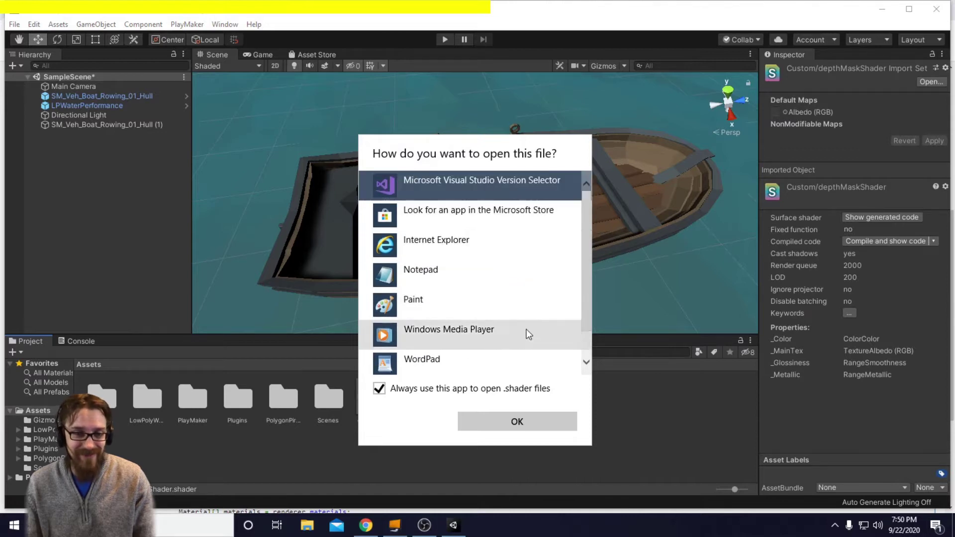
click(517, 421)
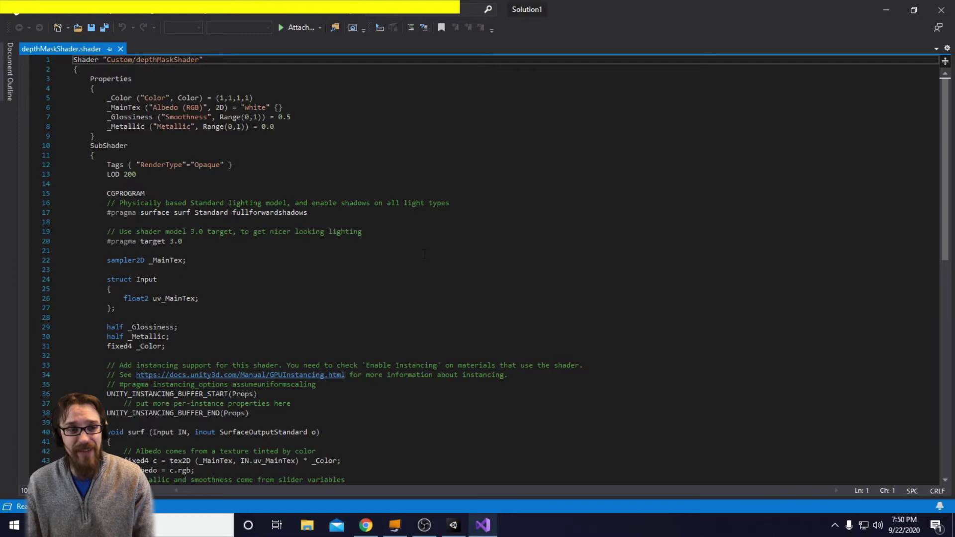
Replace all the default code in depthMaskShader.shader with the copied "Masked/Mask" shader code
click(393, 253)
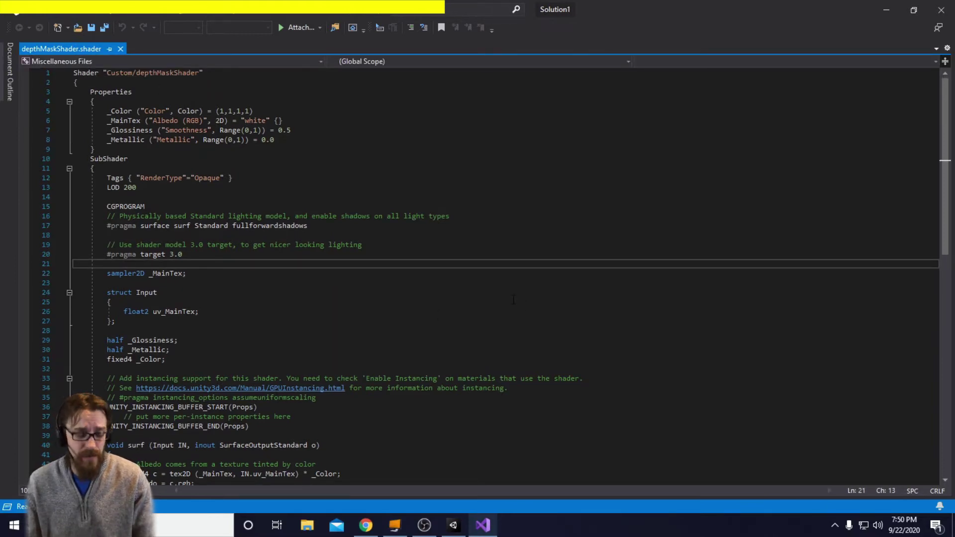
key(ctrl+a)
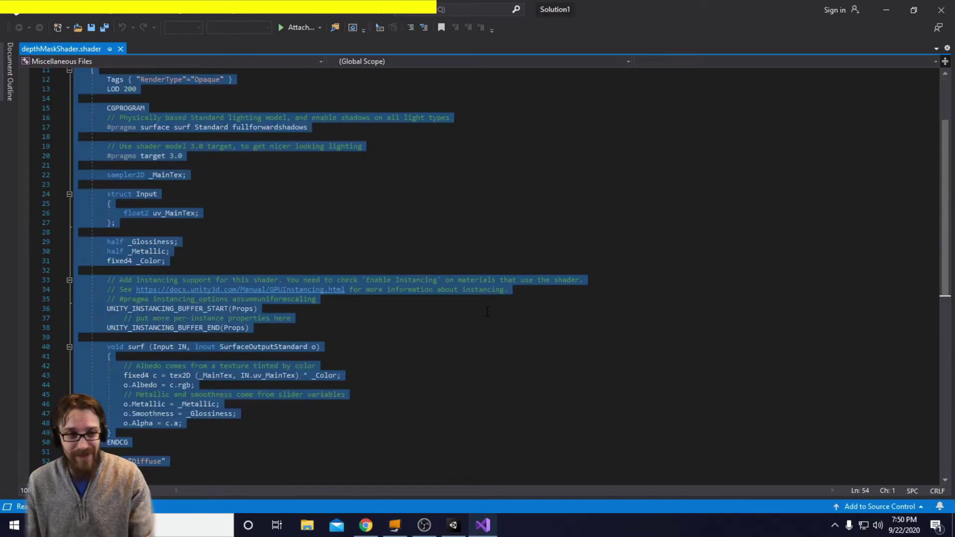
key(Delete)
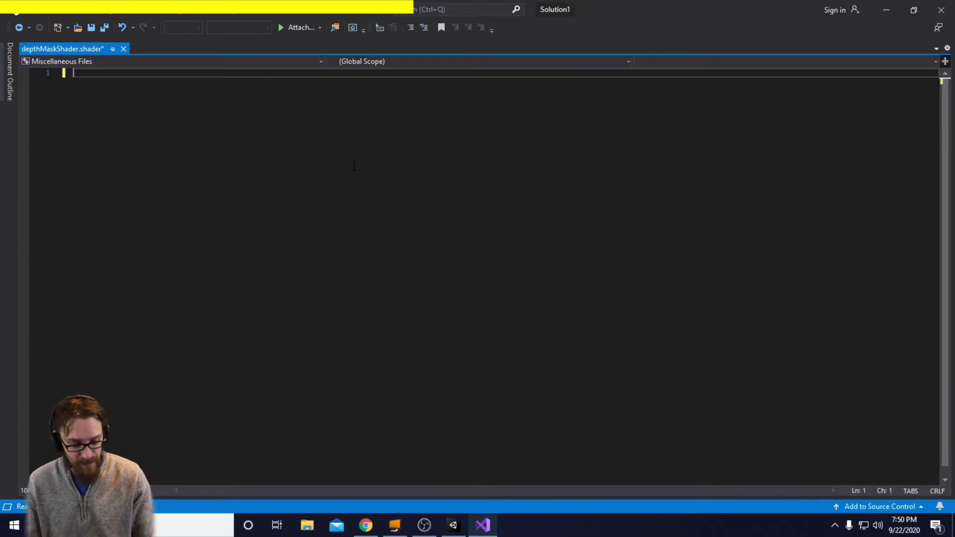
text(Shader "Masked/Mask" {  	SubShader{ 		// Render the mask after regular geometry, but before masked geometry and 		// transparent things.  		Tags {"Queue" = "Geometry+10" }  		// Don't draw in the RGBA channels; just the depth buffer  		ColorMask 0 		ZWrite On  		// Do nothing specific in the pass:  		Pass {} 	} })
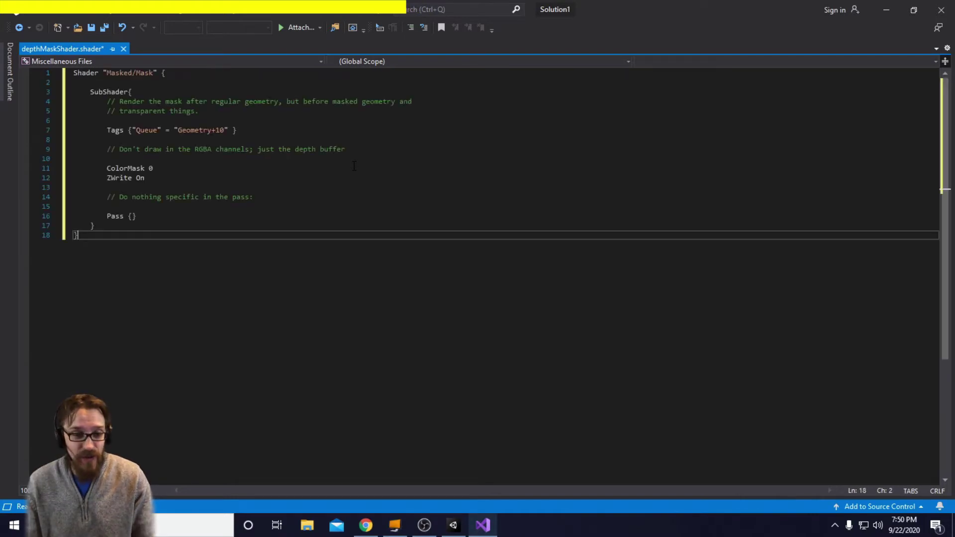
Save depthMaskShader.shader, close Visual Studio and return to Unity
click(366, 524)
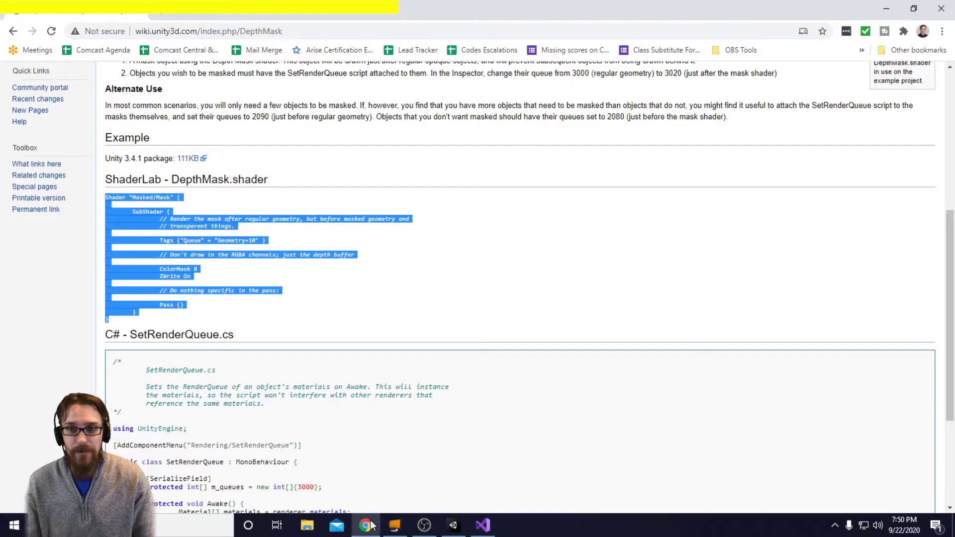
click(453, 525)
click(483, 525)
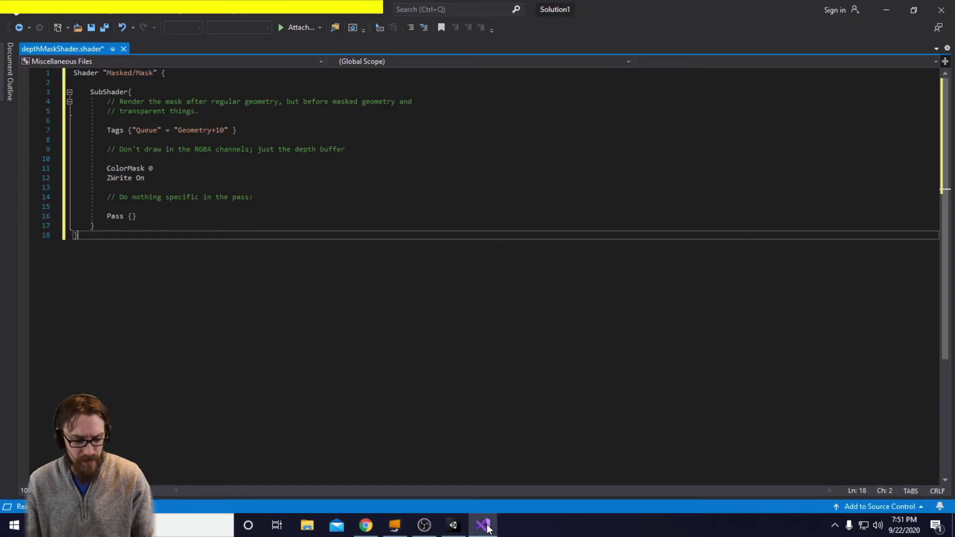
key(ctrl+s)
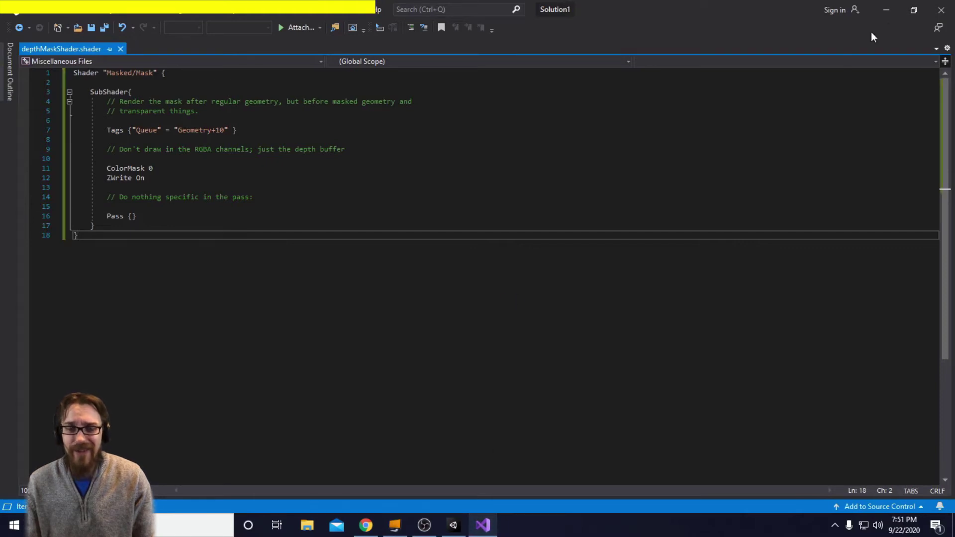
click(941, 11)
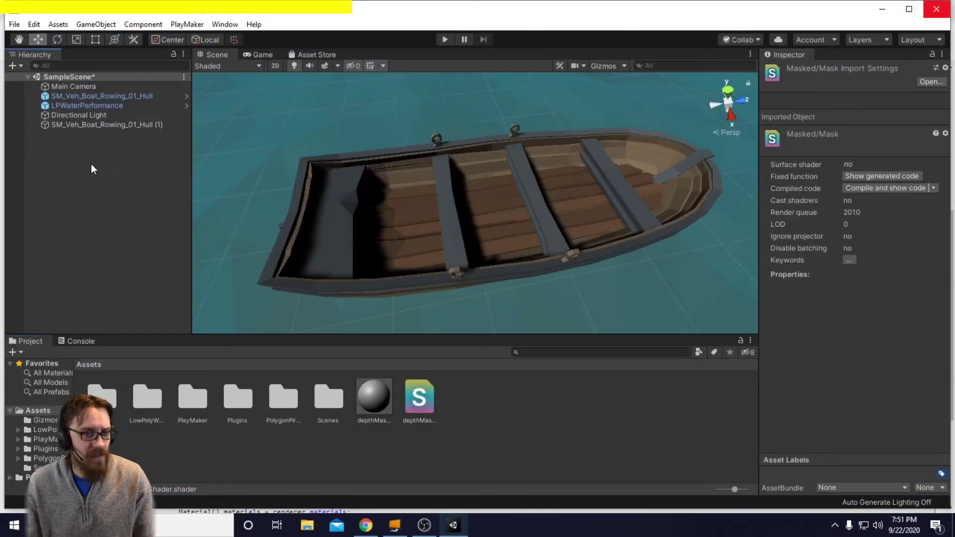
Rename the duplicate hull, SM_Veh_Boat_Rowing_01_Hull (1), as BoatMask
click(77, 124)
key(F2)
text(BoatMask)
key(Return)
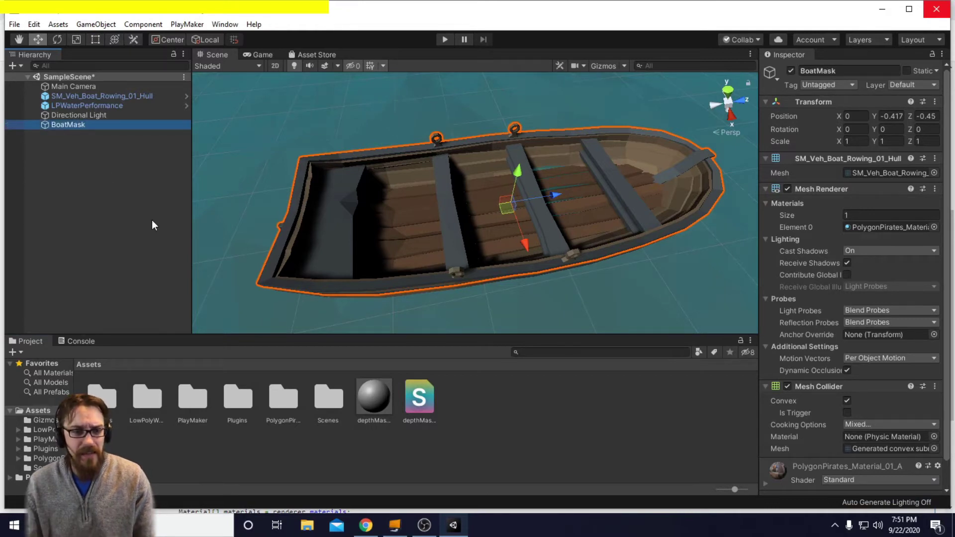
Assign depthMaskShader (Masked/Mask) to the depthMaskMat material and apply that material to BoatMask
click(381, 396)
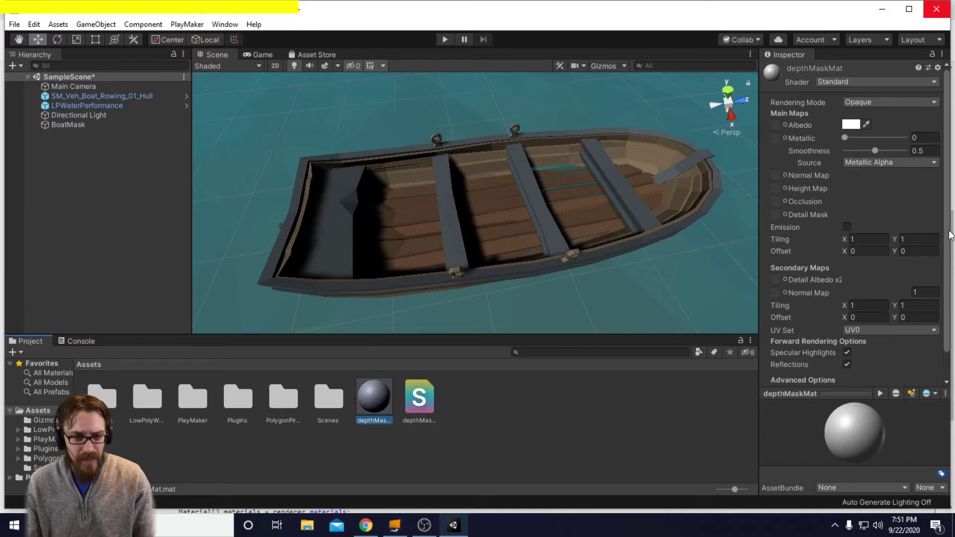
click(474, 408)
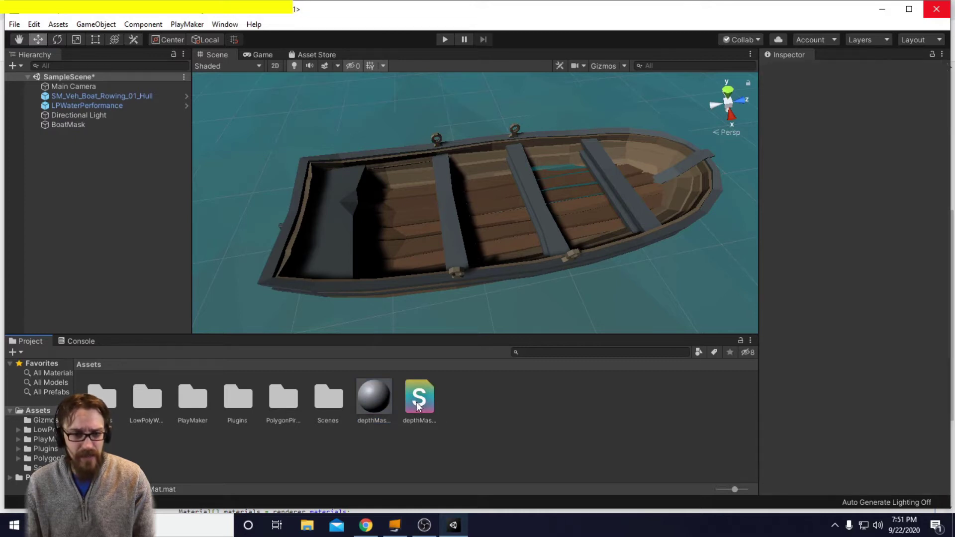
click(388, 406)
drag(419, 402, 806, 397)
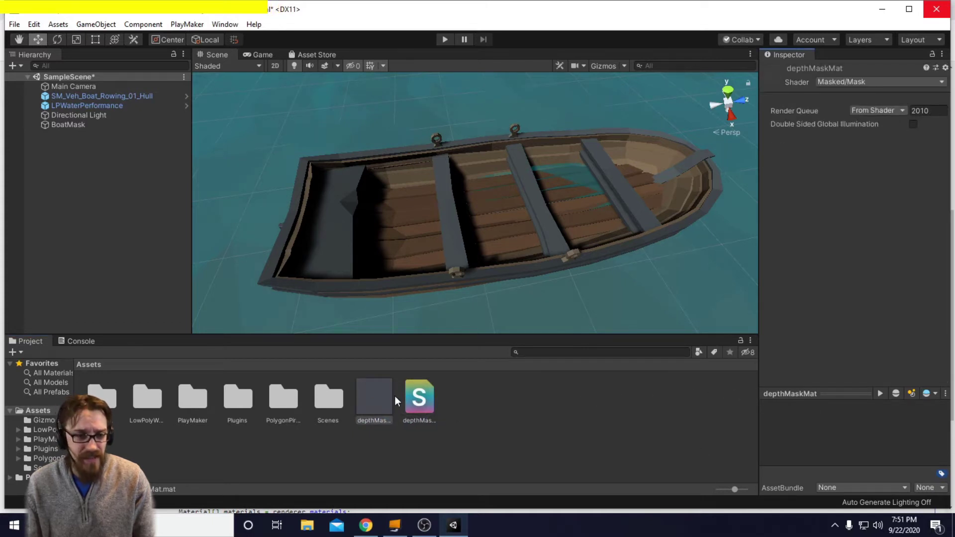
click(384, 435)
click(376, 404)
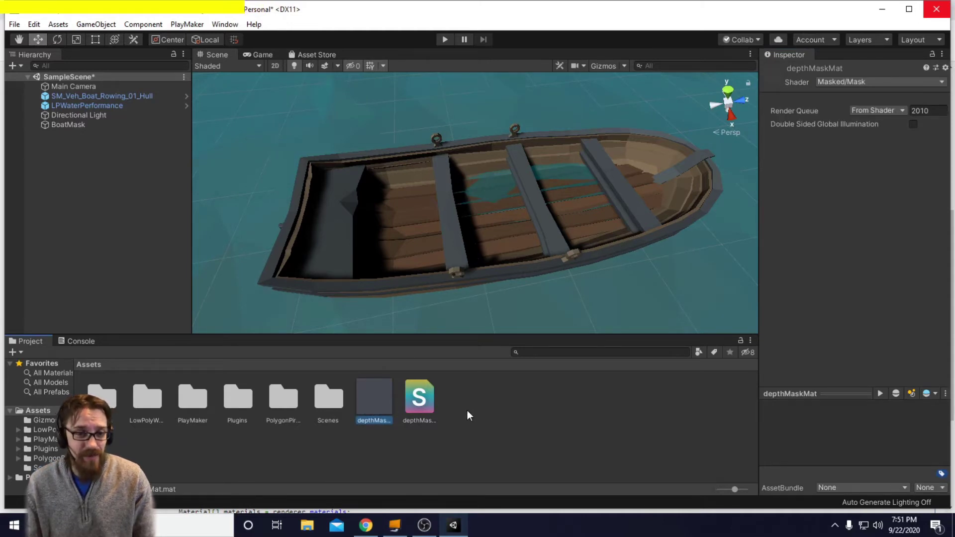
drag(381, 408, 60, 126)
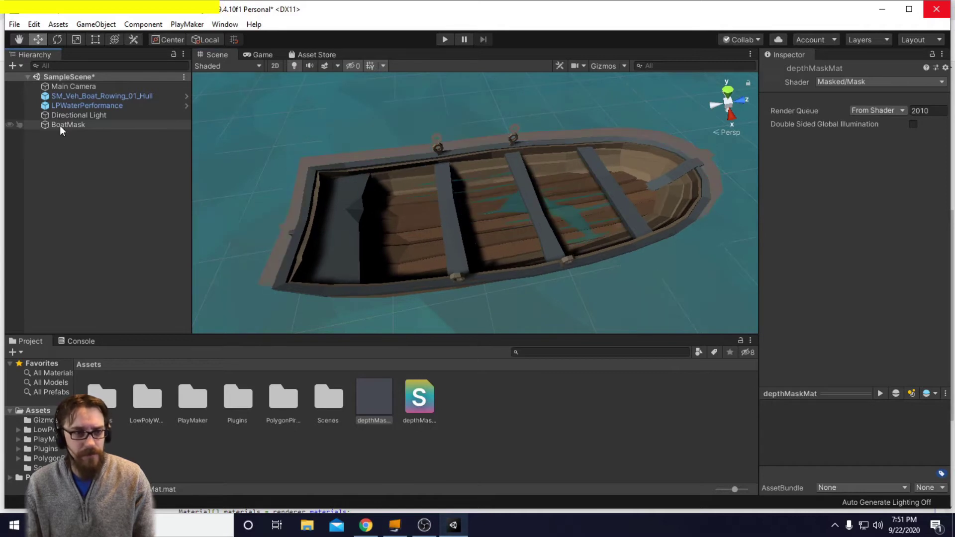
Raise BoatMask above the hull to about Y 0.867 to inspect the masking, and lower it back over the boat to about Y -0.447
click(87, 126)
drag(518, 173, 523, 133)
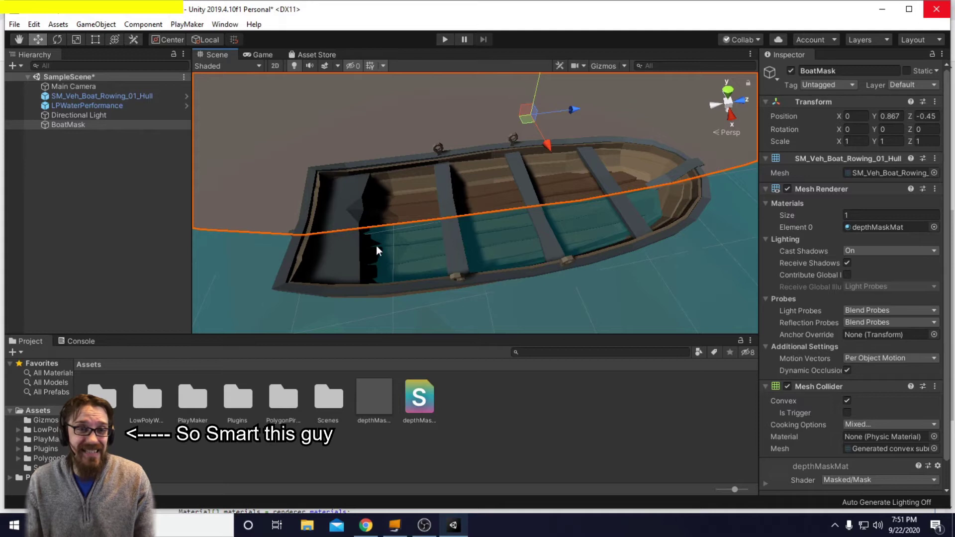
scroll(376, 245, down, 10)
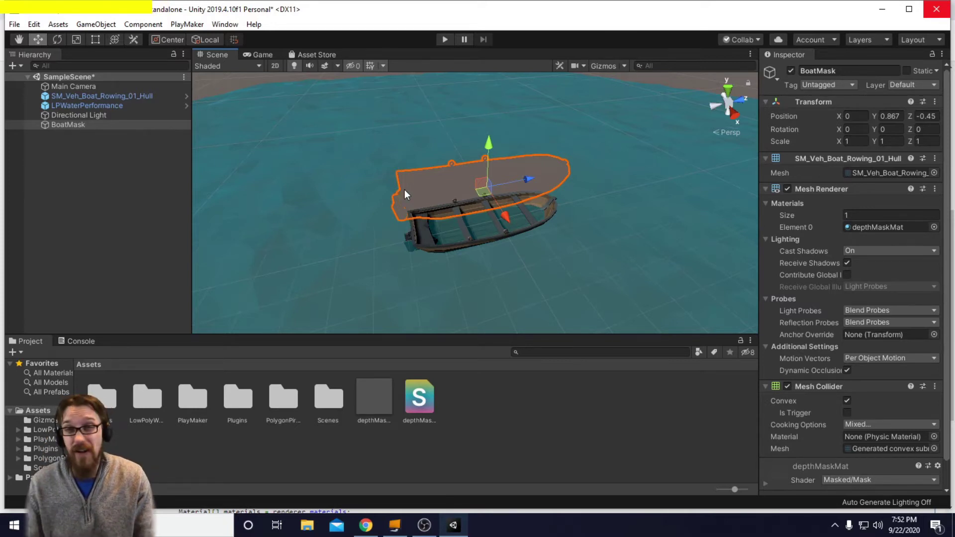
alt+drag(464, 199, 437, 184)
alt+scroll(437, 185, up, 8)
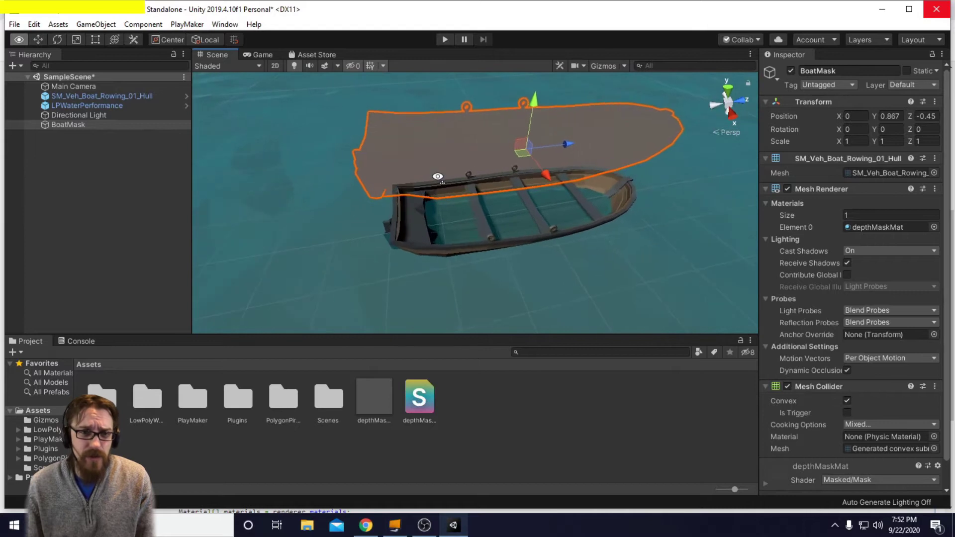
alt+scroll(510, 134, down, 3)
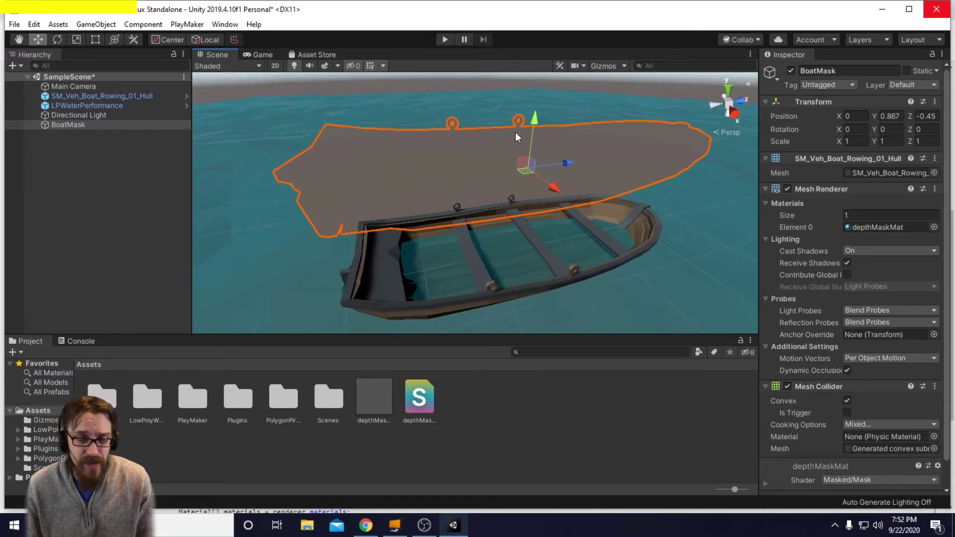
drag(533, 118, 539, 197)
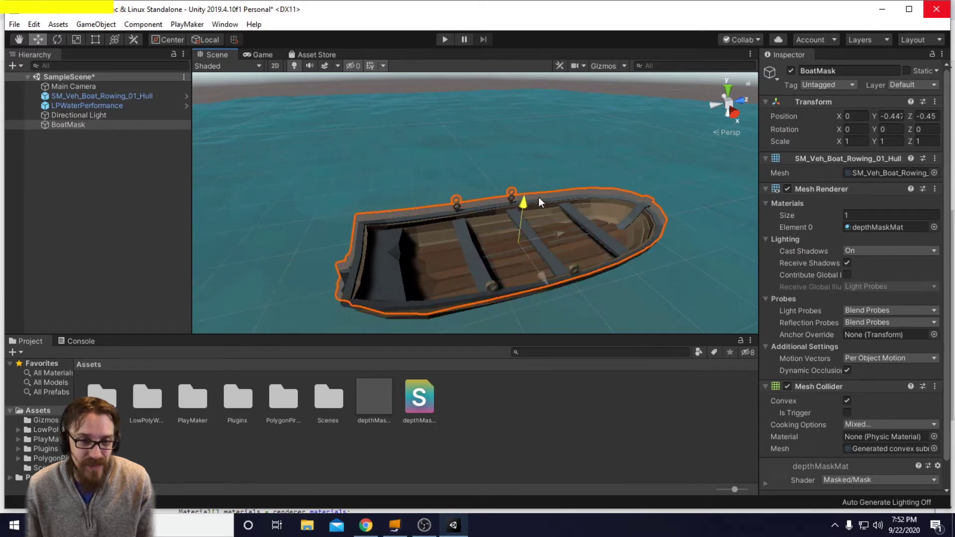
Rotate BoatMask 180 degrees on both X and Y, and raise it over the hull to about Y 0.86
alt+drag(444, 223, 461, 170)
alt+drag(397, 194, 502, 199)
click(852, 129)
text(180)
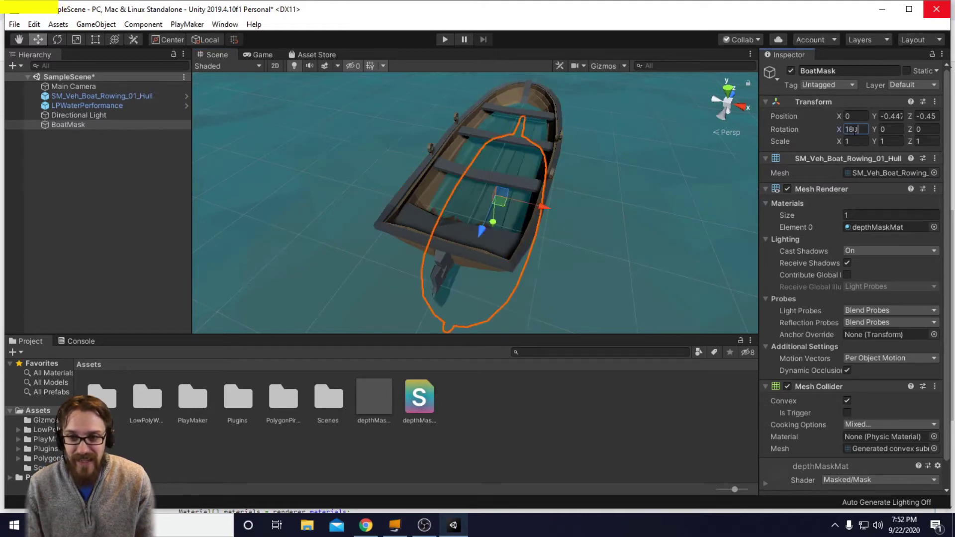
key(Tab)
text(180)
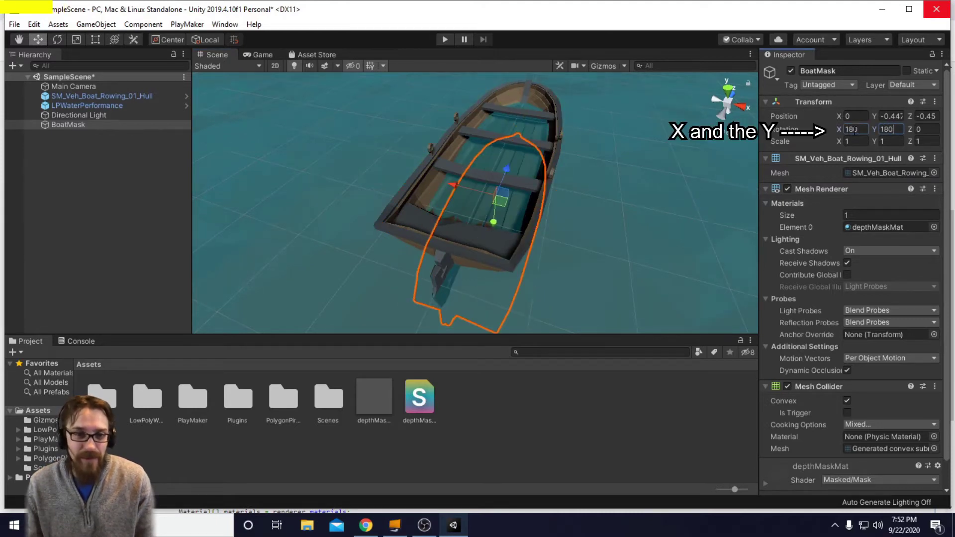
drag(494, 224, 490, 186)
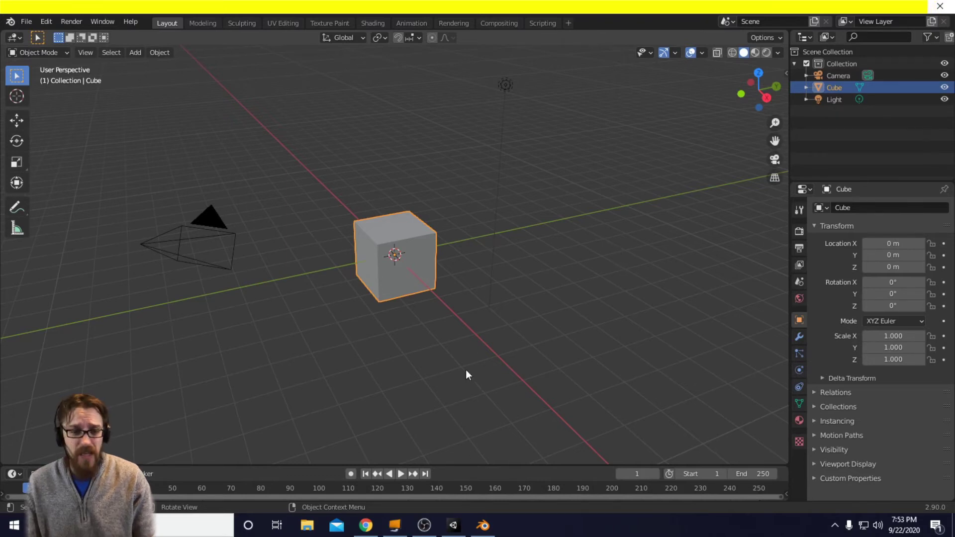
In Unity, search the project assets for SM_Veh_Boat_Rowing_01_Hull and inspect the hull model's import settings
click(454, 525)
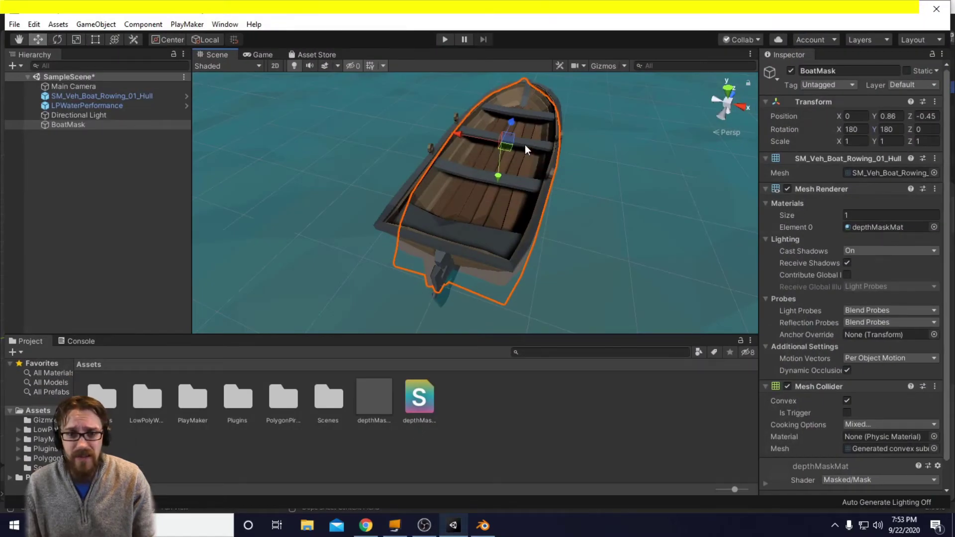
click(85, 95)
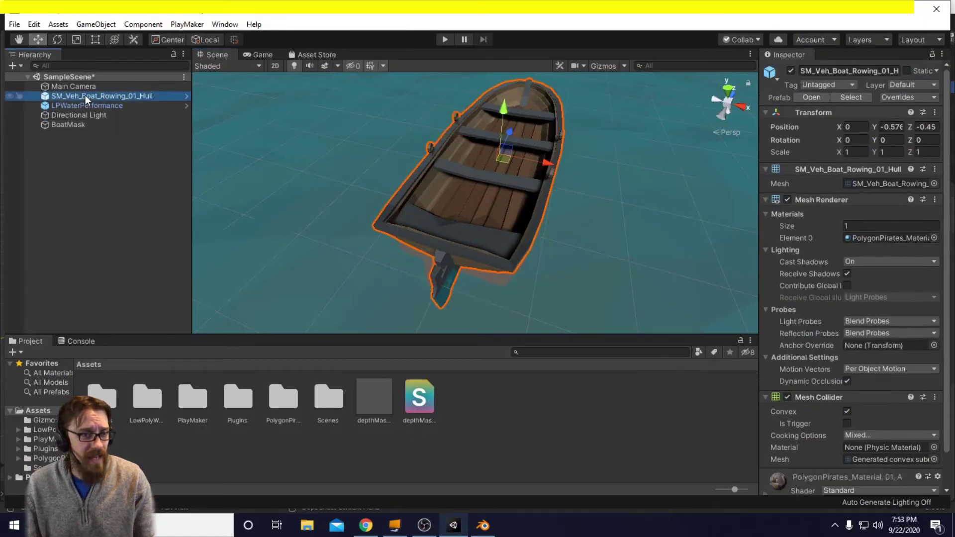
click(874, 70)
key(ctrl+c)
click(542, 352)
key(ctrl+v)
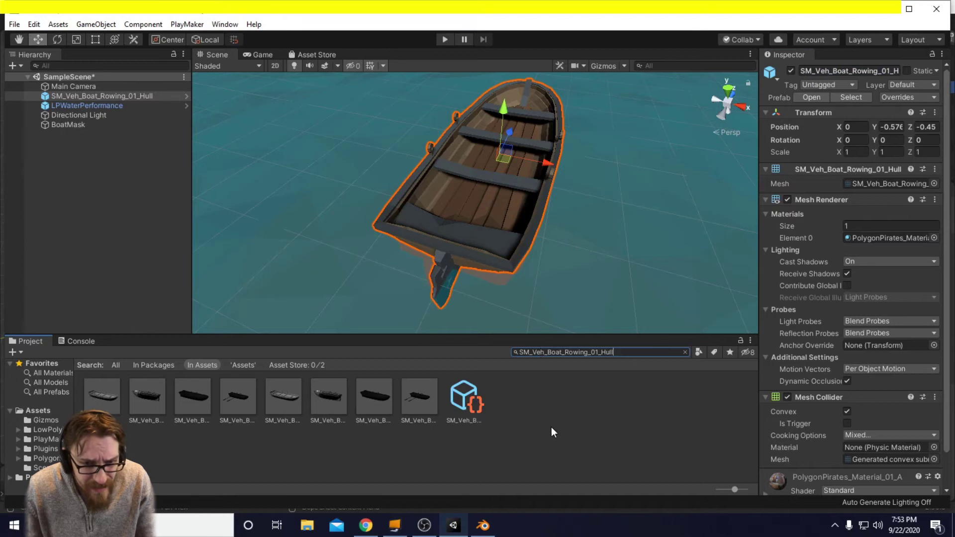
click(589, 352)
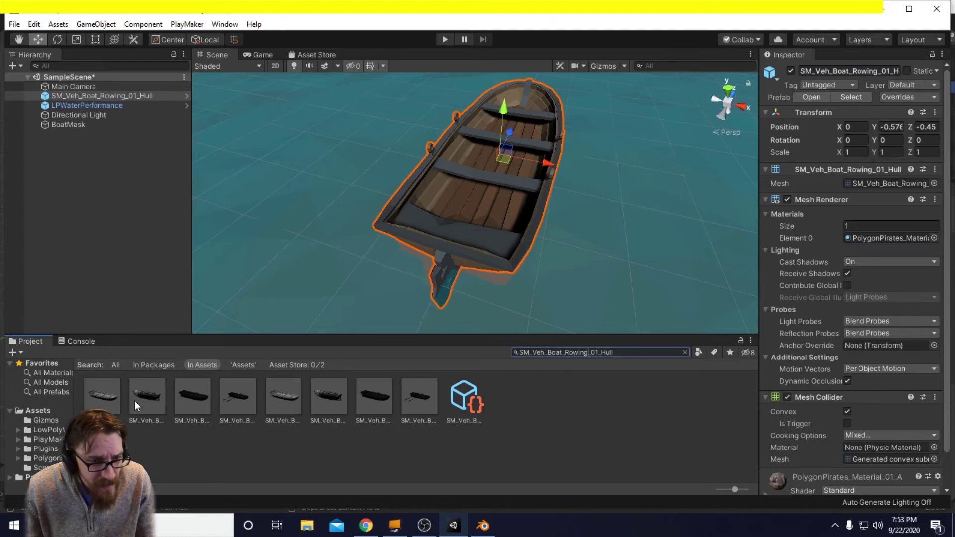
click(98, 399)
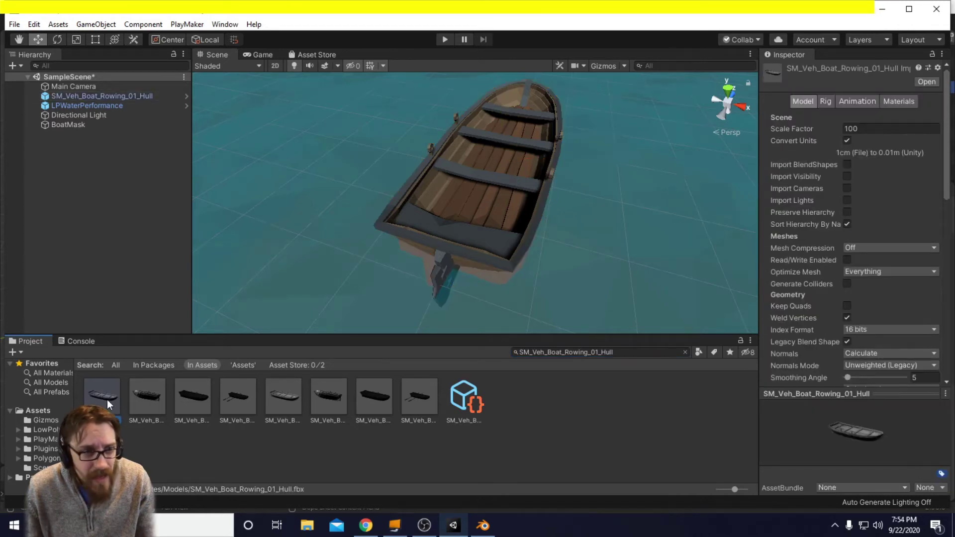
Locate the original hull's mesh file in the PolygonPirates Models folder and duplicate the SM_Veh_Boat_Rowing_01_Hull model
drag(106, 401, 104, 95)
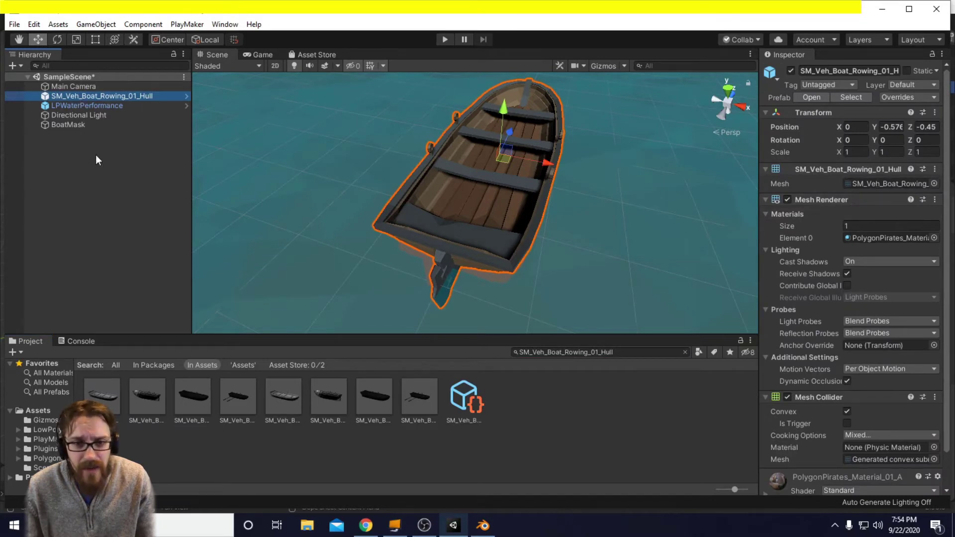
click(863, 184)
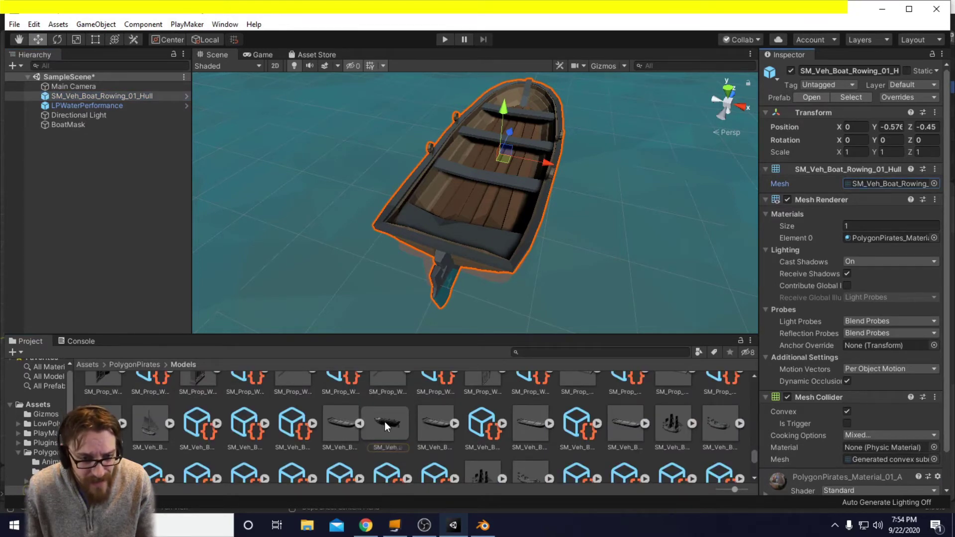
click(343, 420)
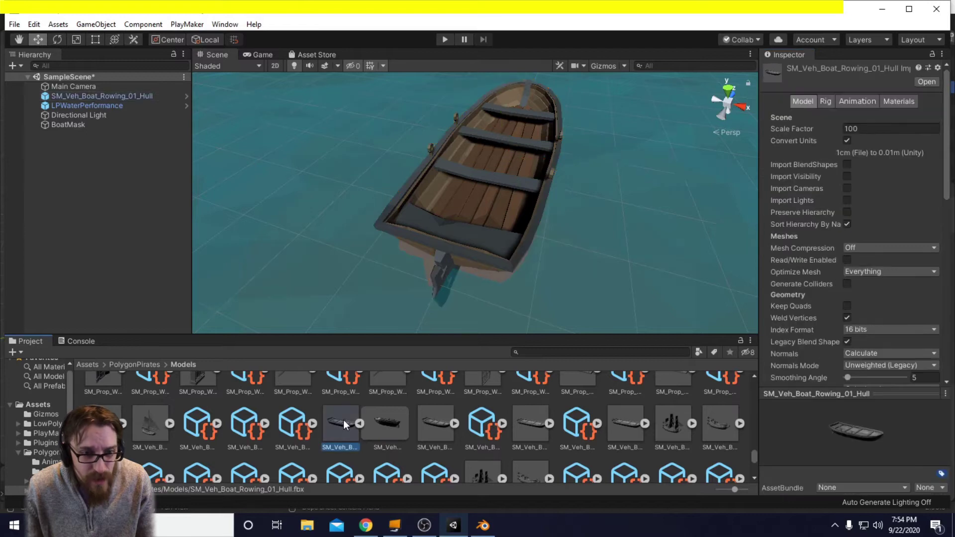
right_click(343, 420)
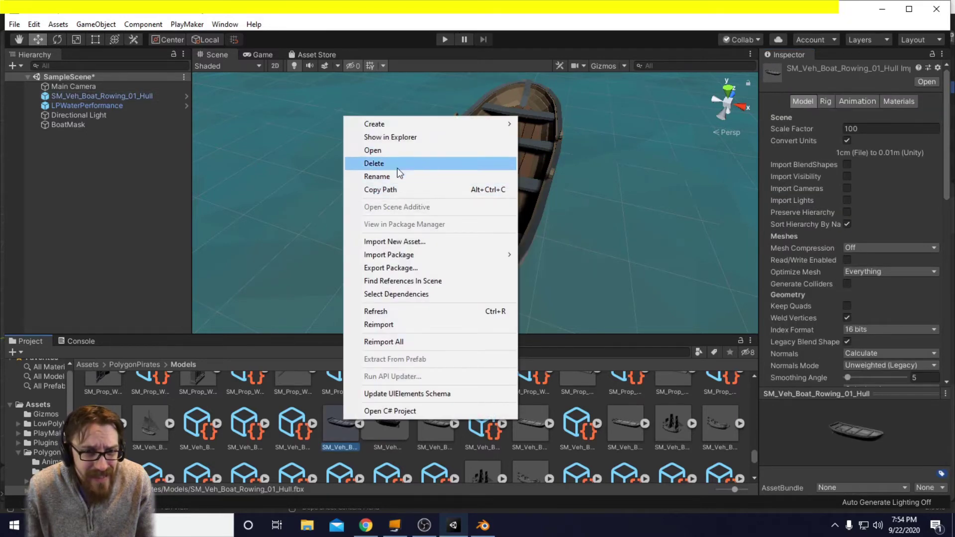
click(329, 426)
key(ctrl+d)
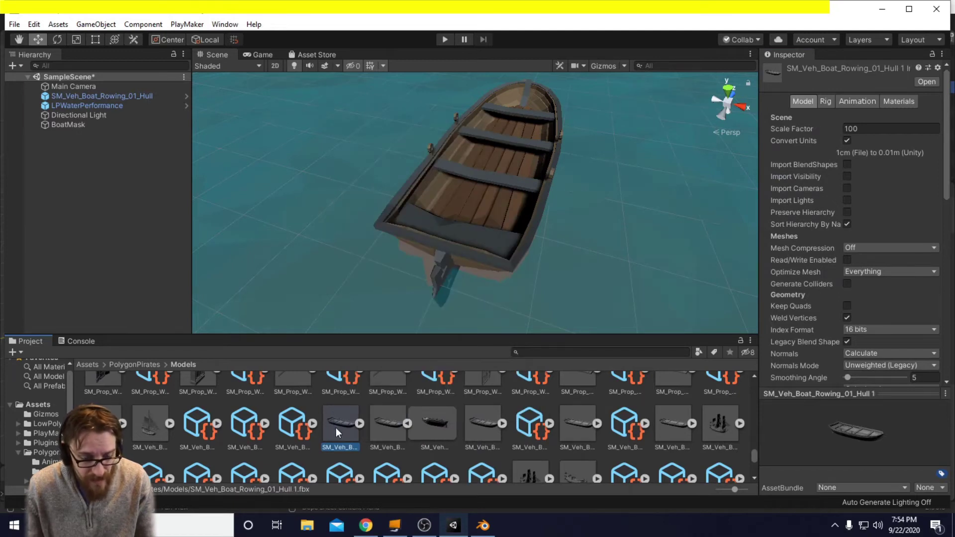
Rename the duplicated hull model as a_MaskBoat
key(F2)
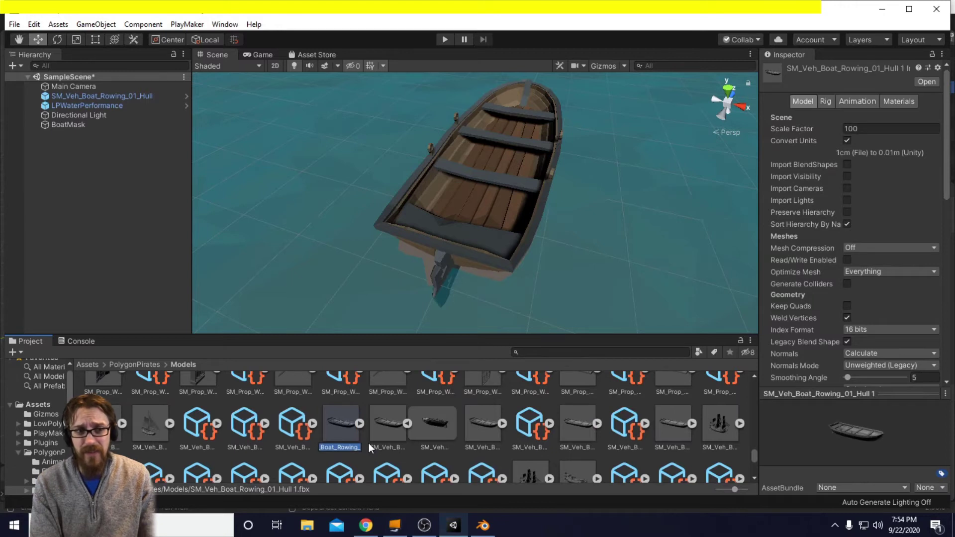
text(a)
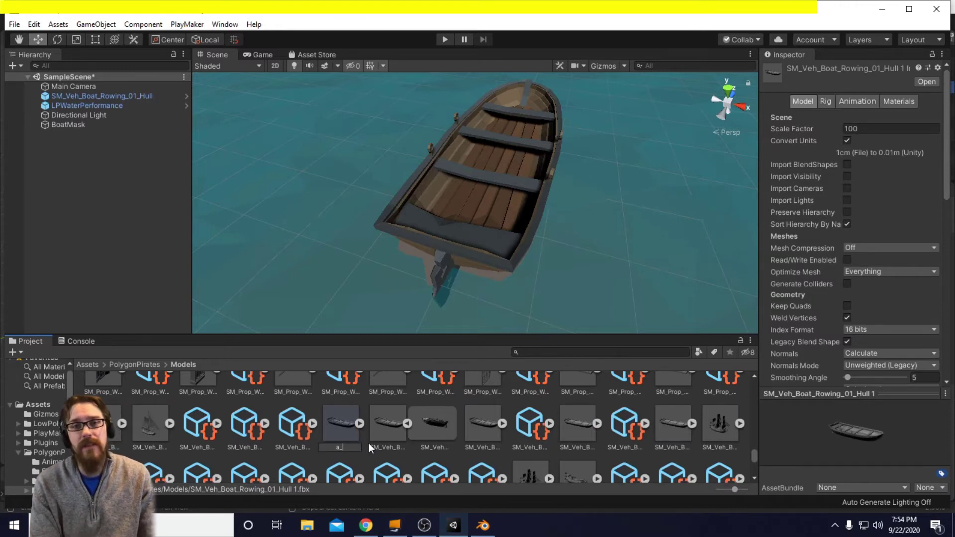
text(_)
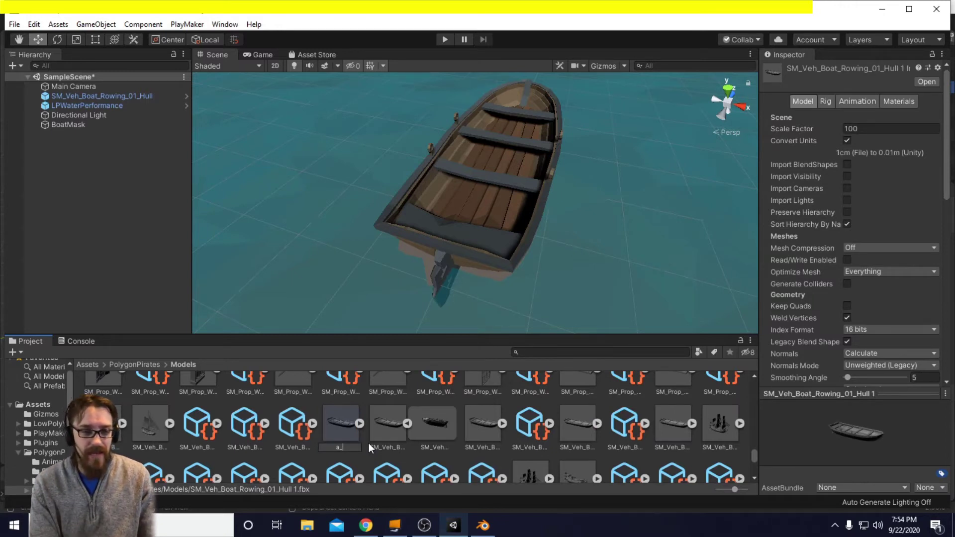
text(MaskBoat)
key(Return)
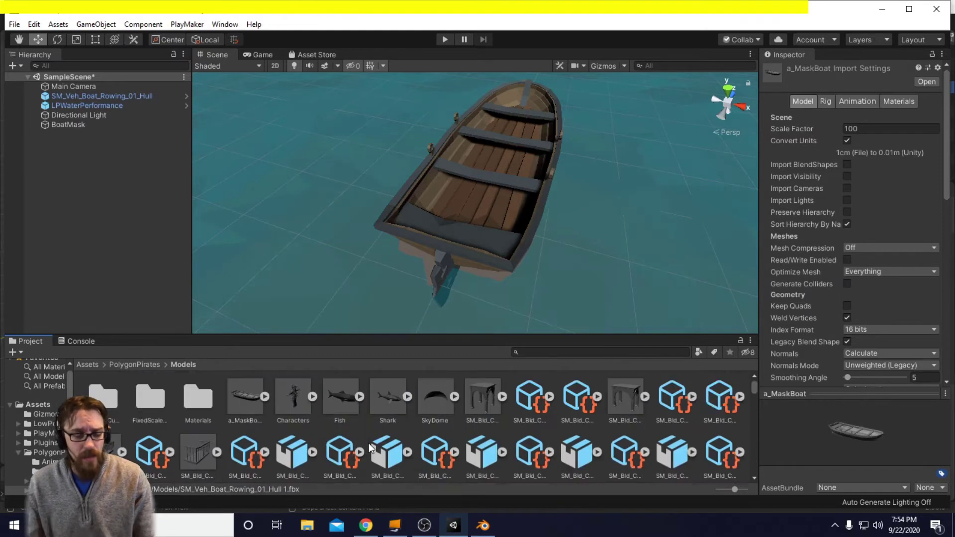
Switch to Blender and delete the default cube, camera and light
click(483, 525)
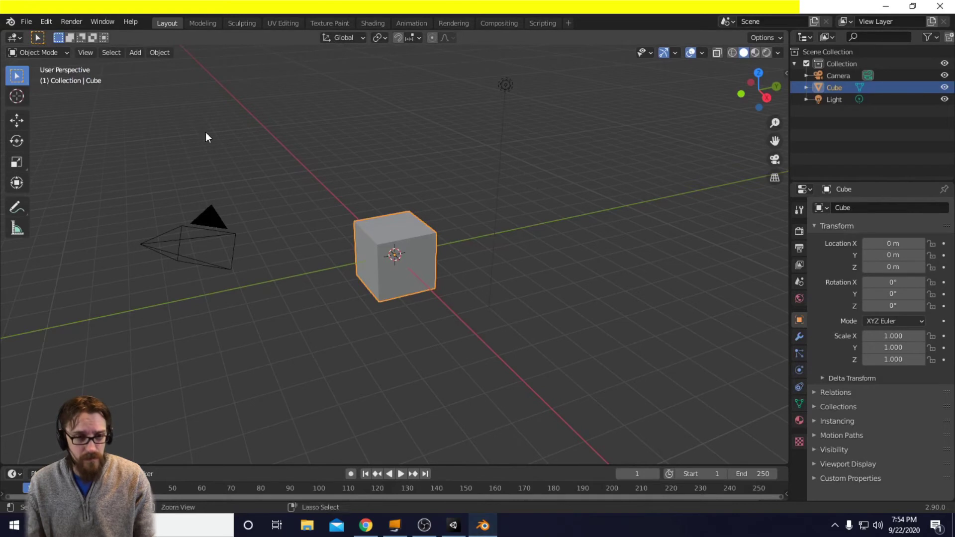
key(a)
key(Delete)
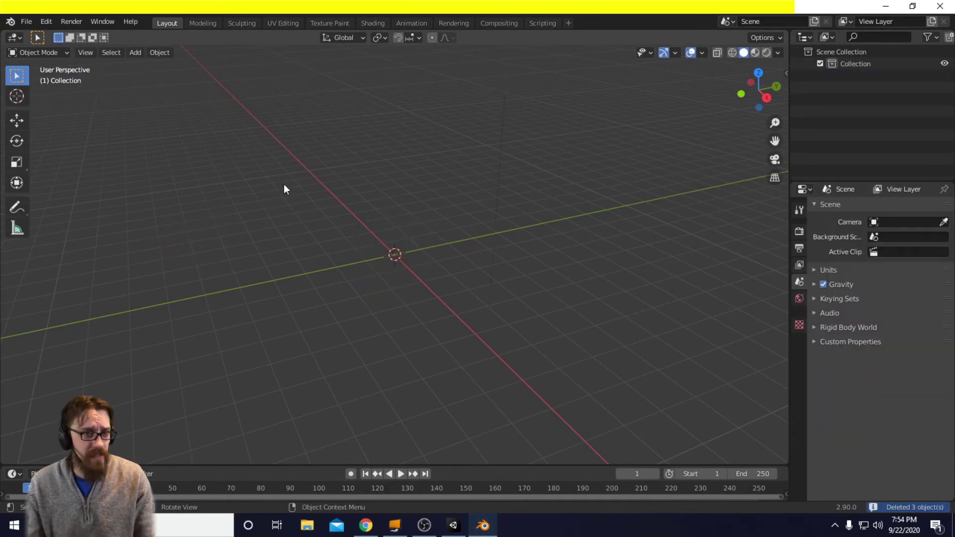
Start an FBX import in Blender and, from Unity, reveal the a_MaskBoat model's folder in File Explorer
click(26, 24)
mouse_move(102, 184)
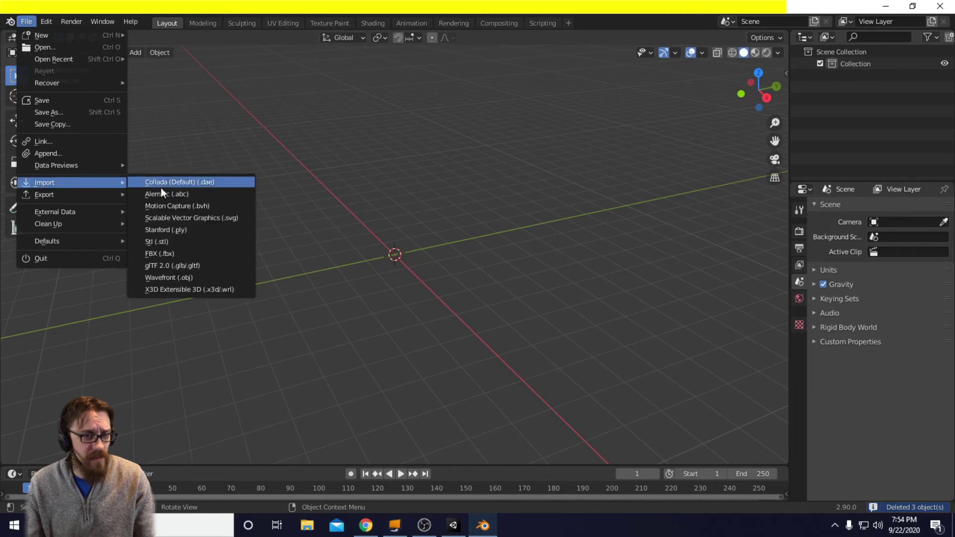
click(187, 254)
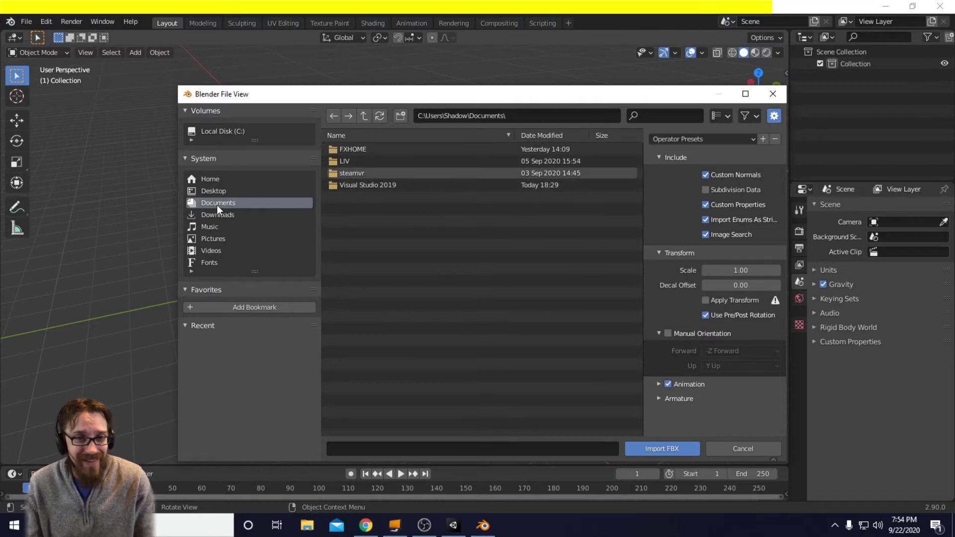
drag(436, 99, 431, 93)
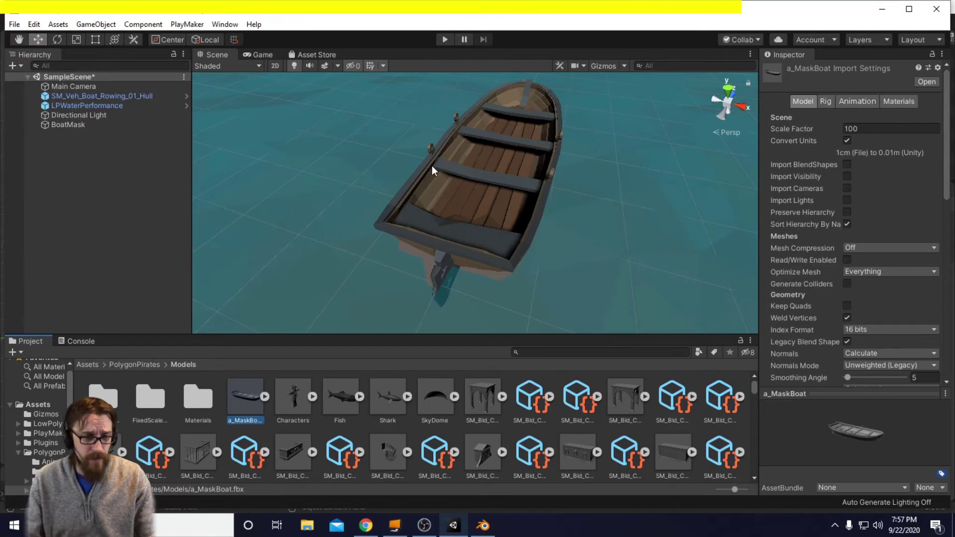
right_click(243, 395)
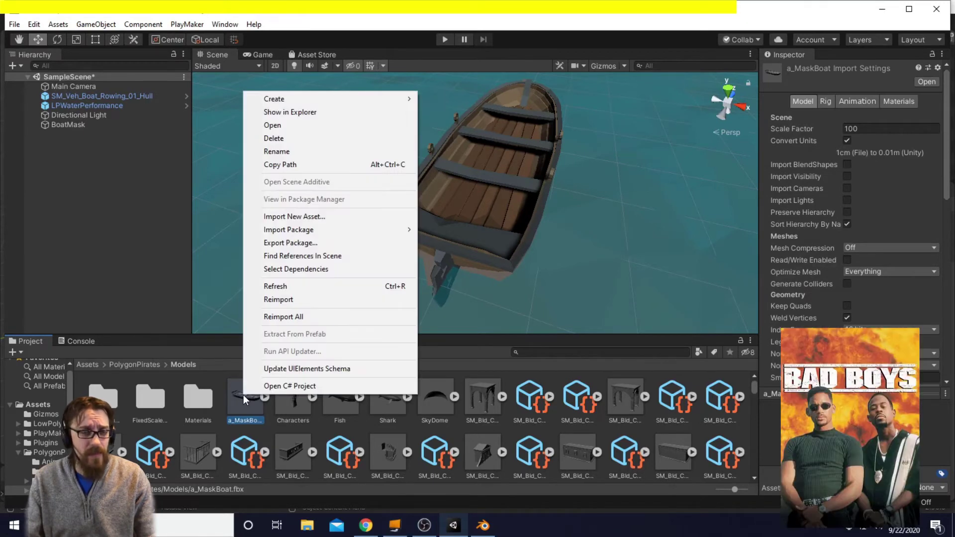
click(299, 115)
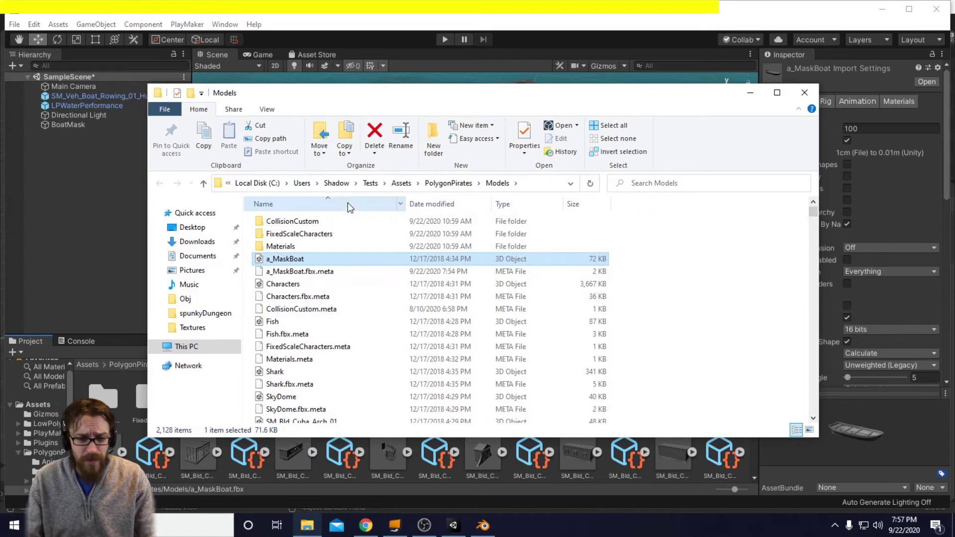
Back in Blender, browse the FBX import from the C: drive into the user's home folder under Users
click(483, 525)
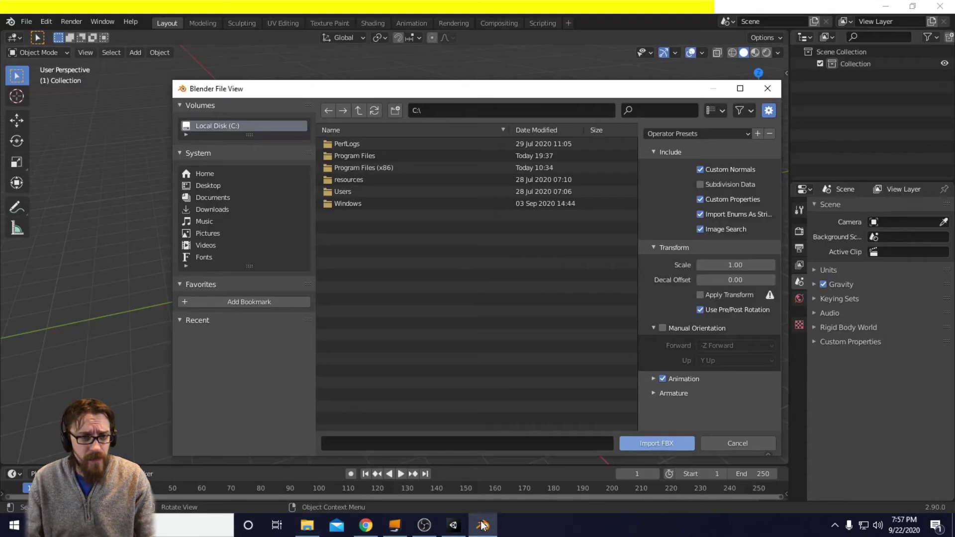
double_click(350, 191)
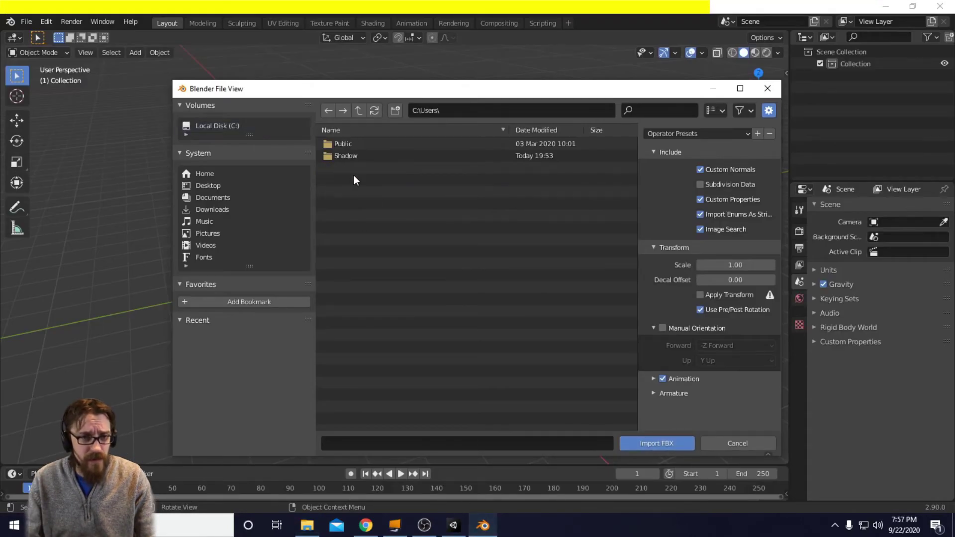
click(360, 156)
click(361, 155)
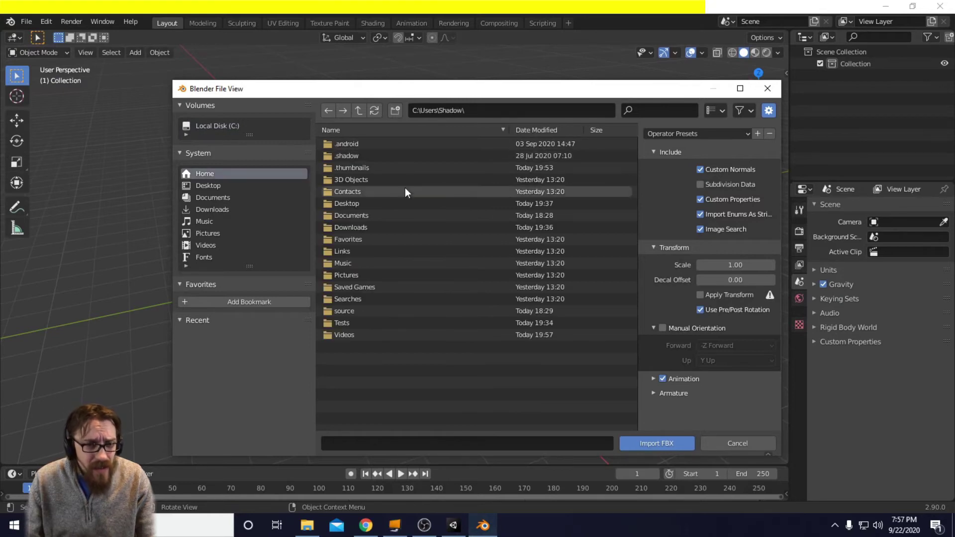
drag(411, 97, 343, 34)
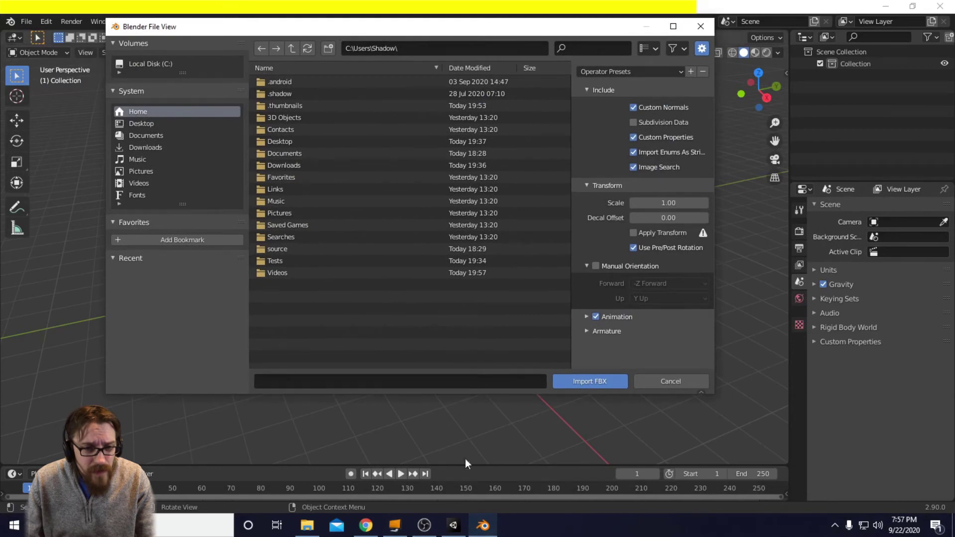
Check the a_MaskBoat file's folder path in File Explorer again and return to Blender's import dialog
click(453, 525)
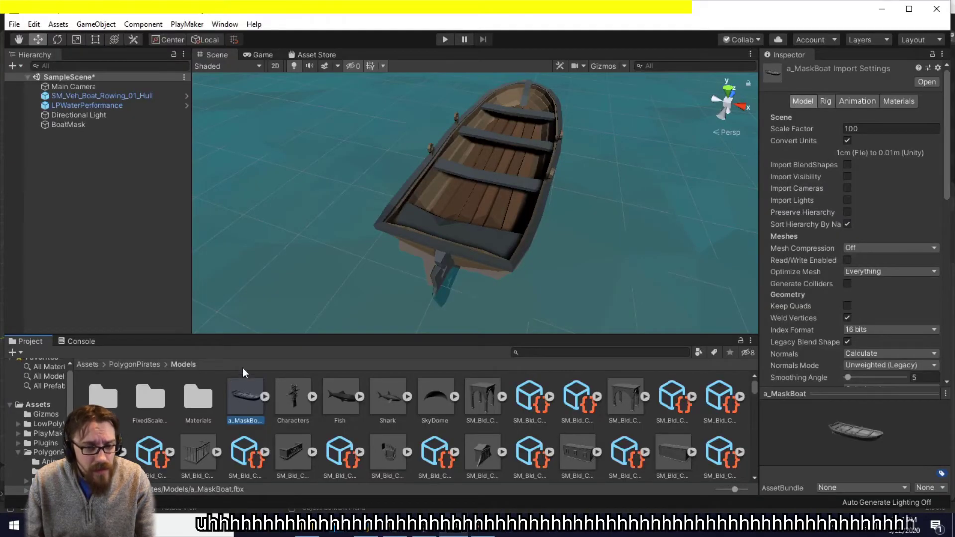
click(307, 525)
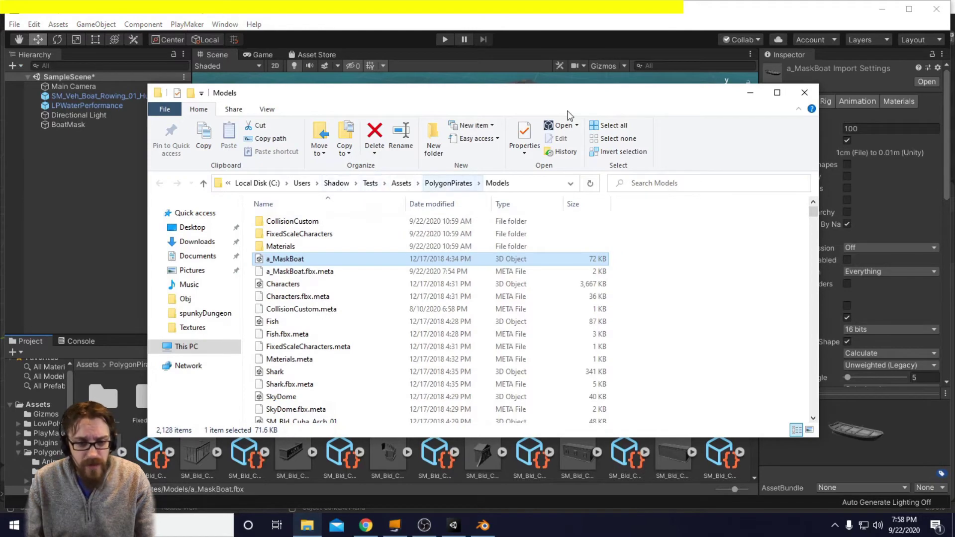
click(483, 526)
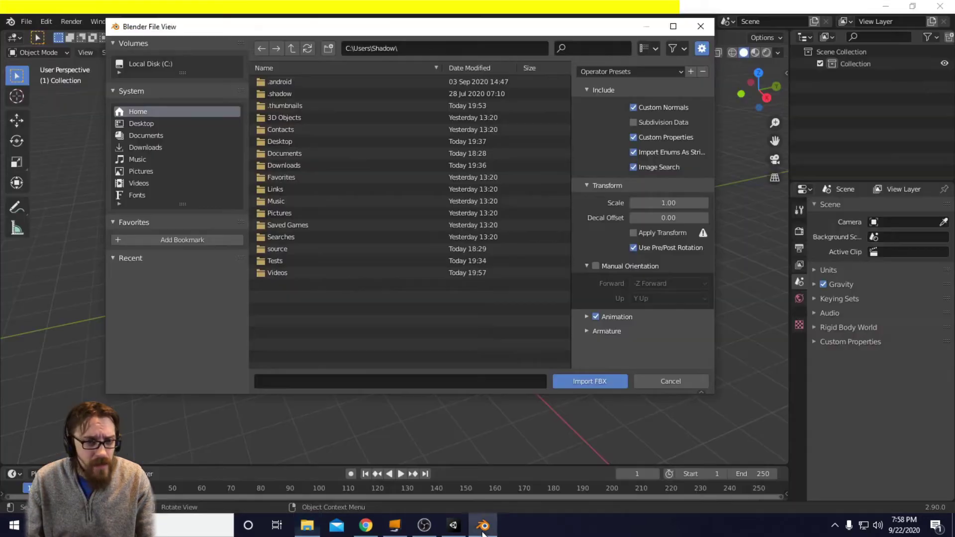
Import a_MaskBoat.fbx from the Tests\Assets\PolygonPirates\Models folder
click(276, 261)
double_click(271, 81)
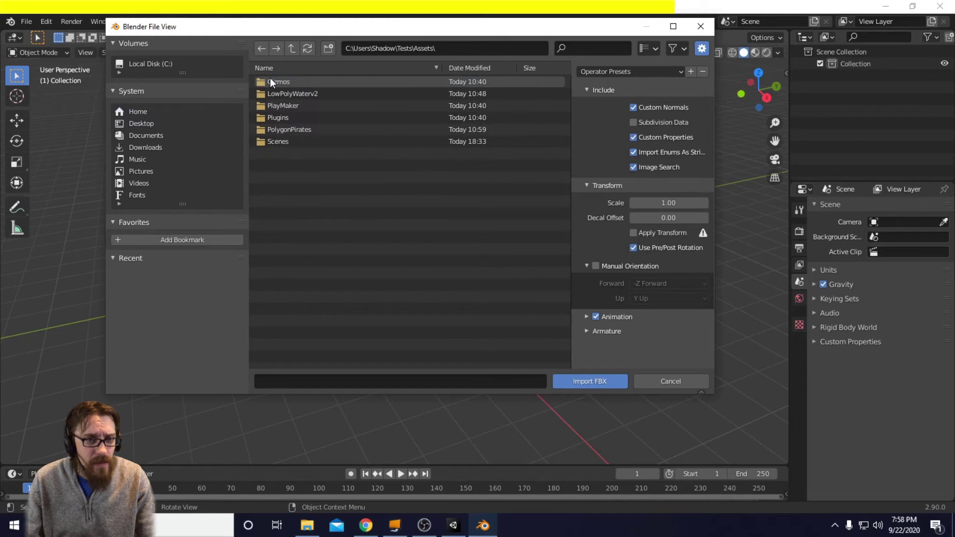
click(303, 129)
double_click(304, 127)
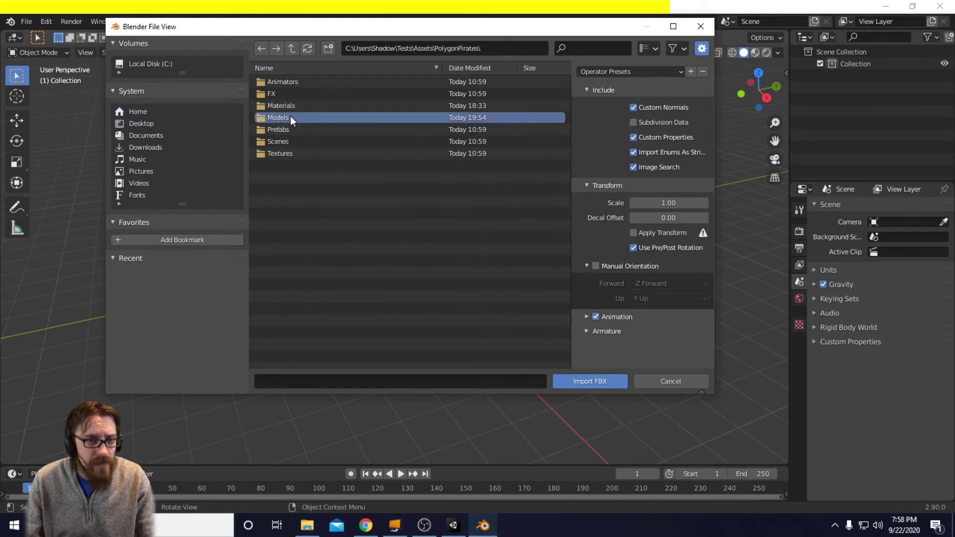
double_click(291, 117)
click(291, 118)
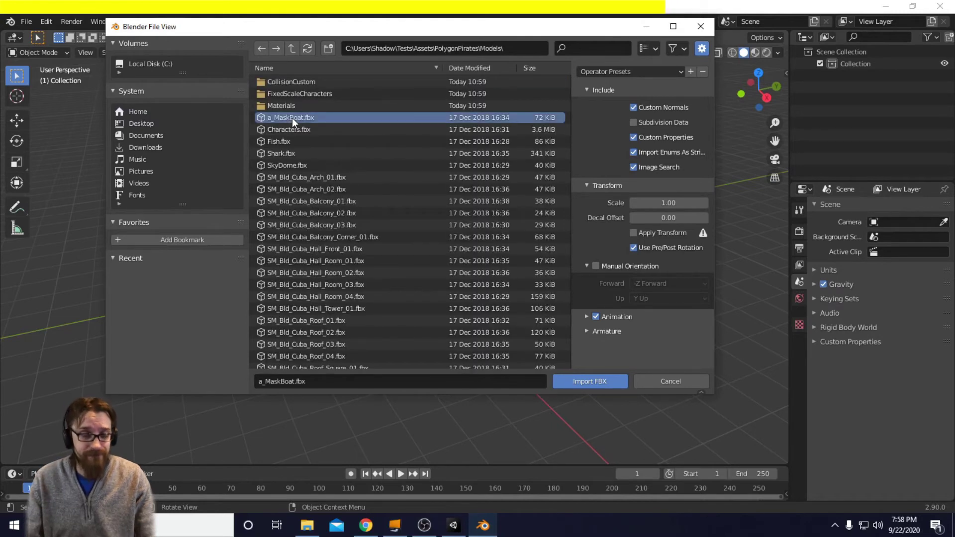
double_click(291, 118)
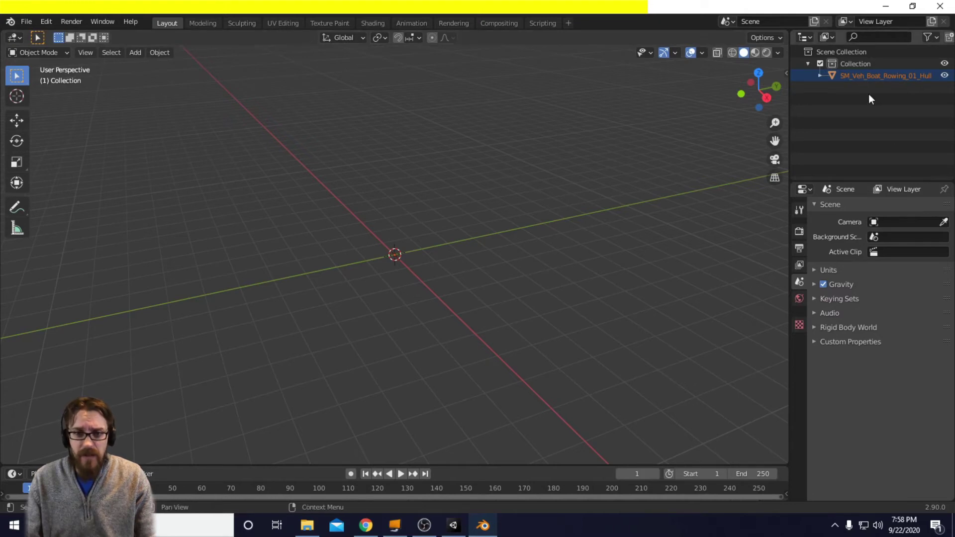
Select the imported rowing boat hull and set its scale to 1 on the X, Y and Z axes
double_click(865, 75)
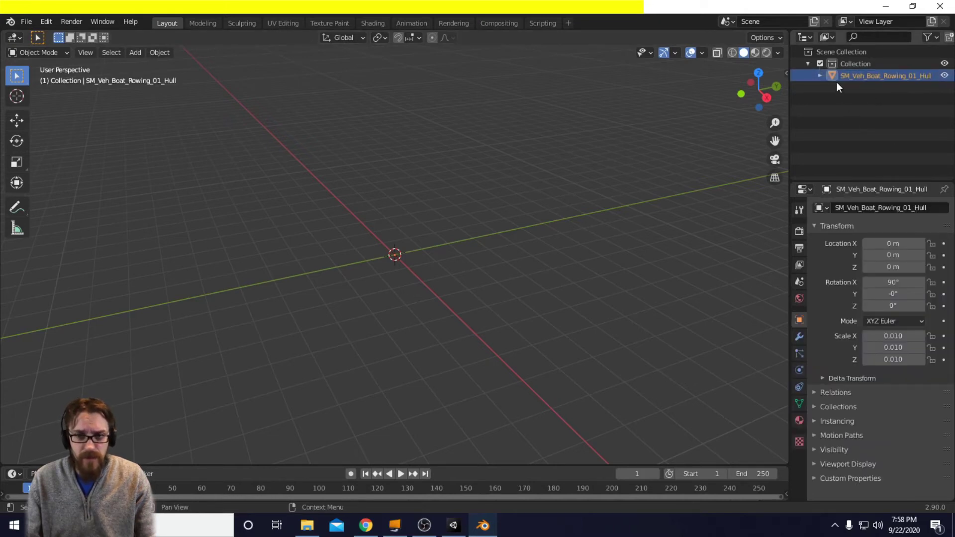
key(Return)
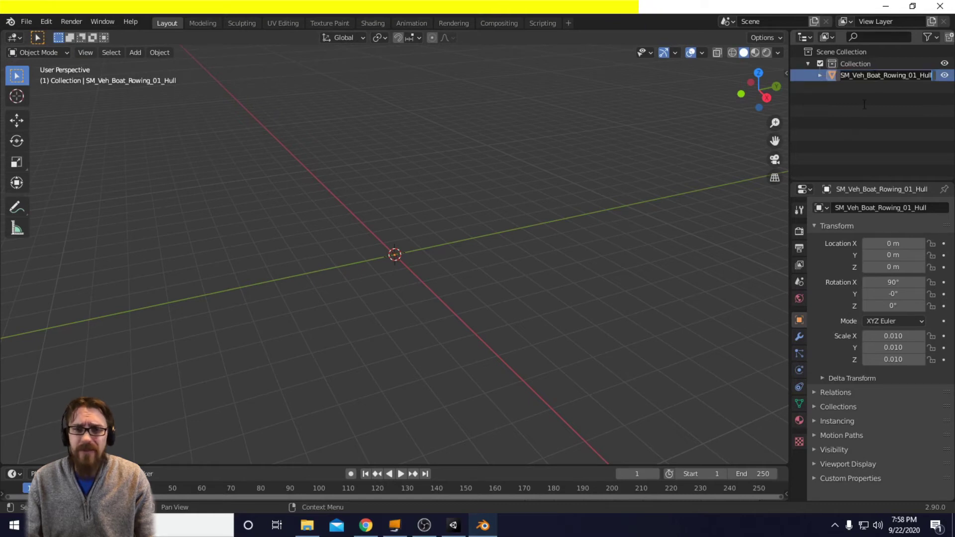
scroll(451, 280, up, 10)
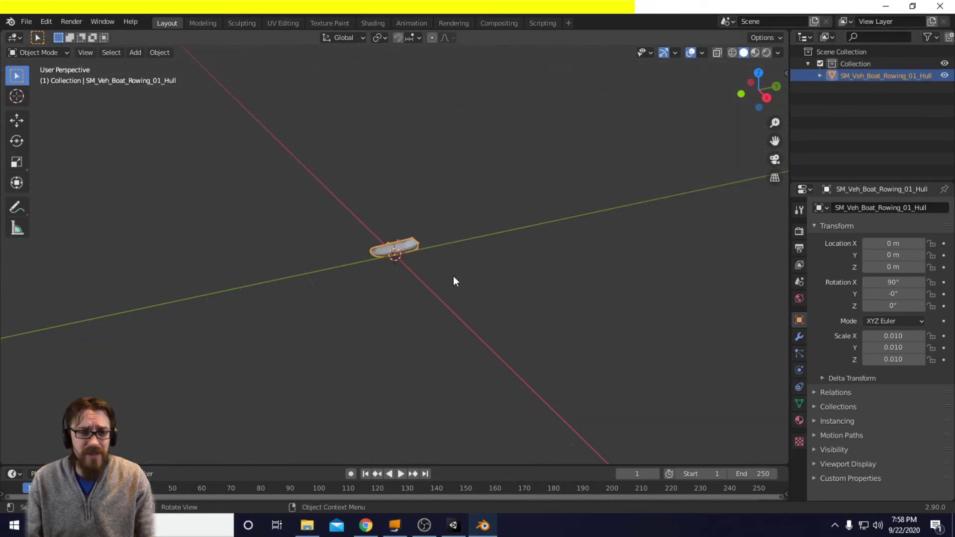
scroll(450, 276, up, 1)
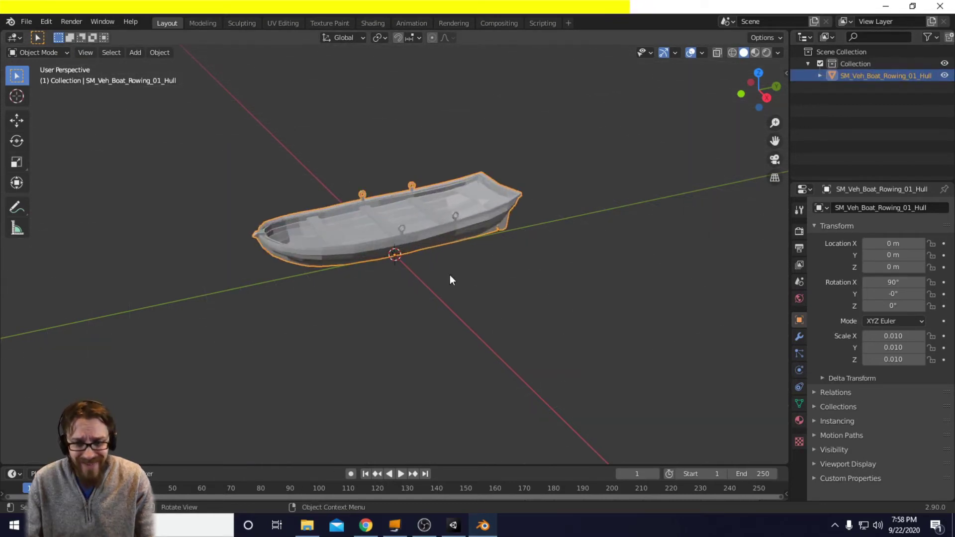
scroll(450, 276, up, 2)
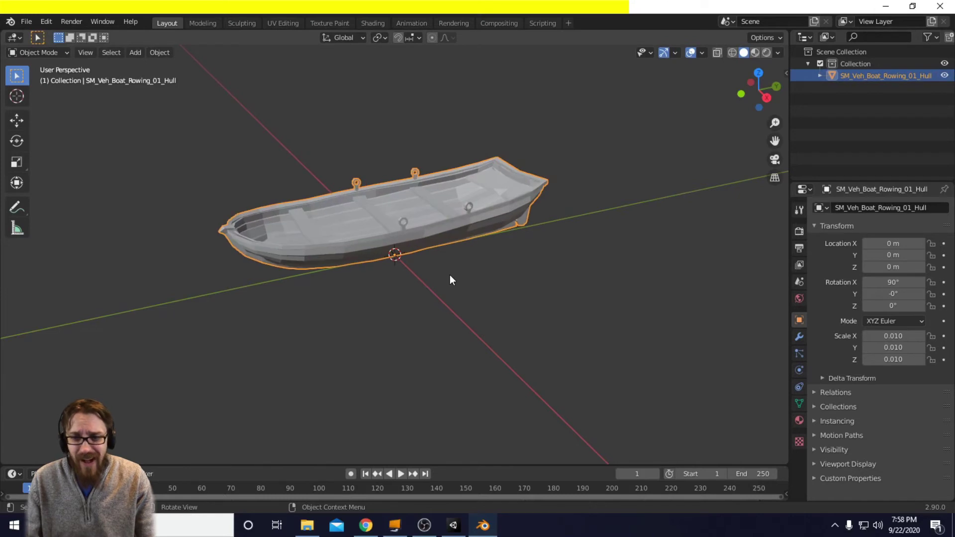
click(909, 343)
text(1)
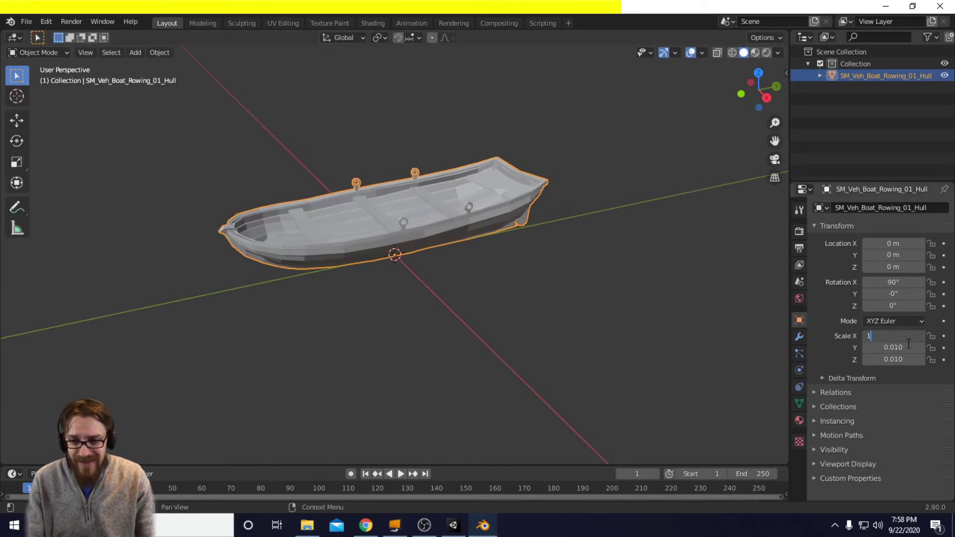
key(Tab)
text(1)
key(Tab)
text(1)
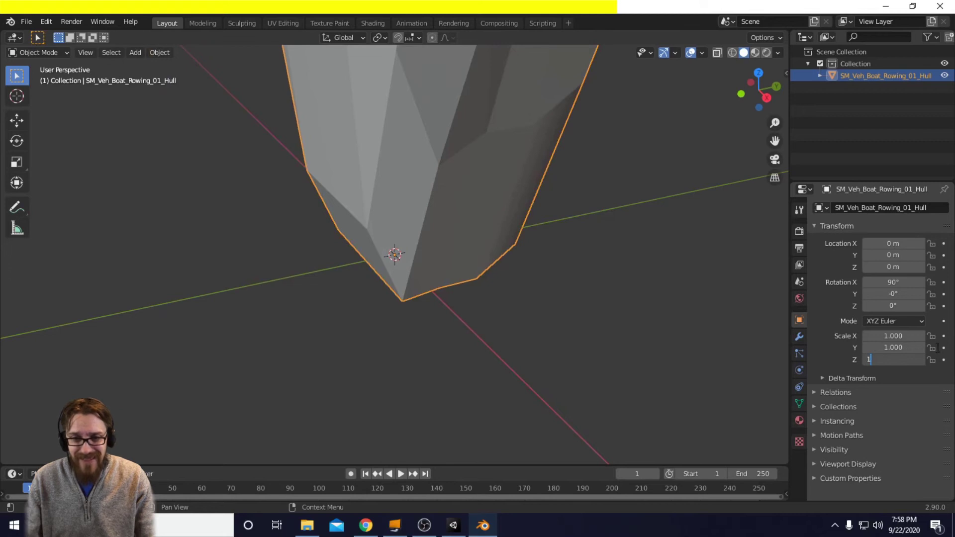
key(Return)
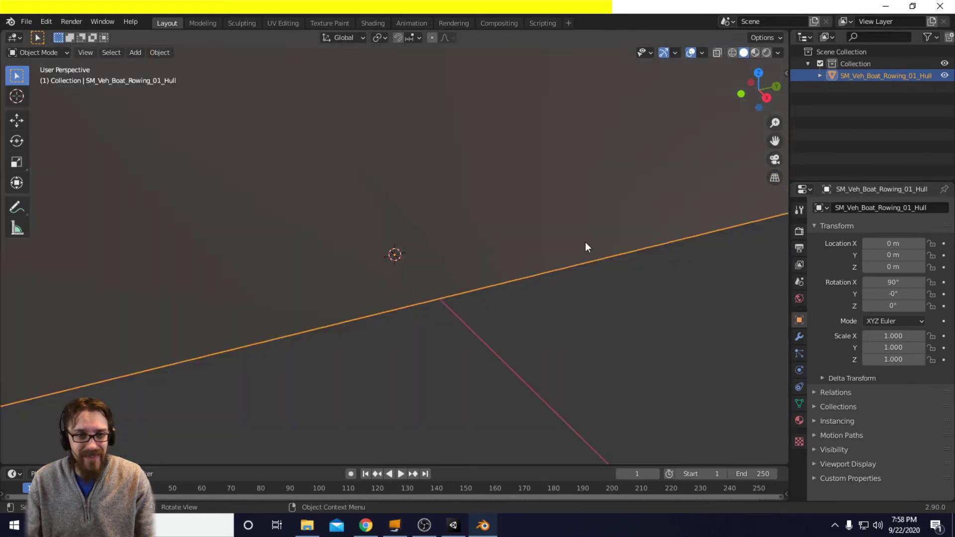
scroll(572, 234, down, 10)
right_click(480, 253)
click(514, 259)
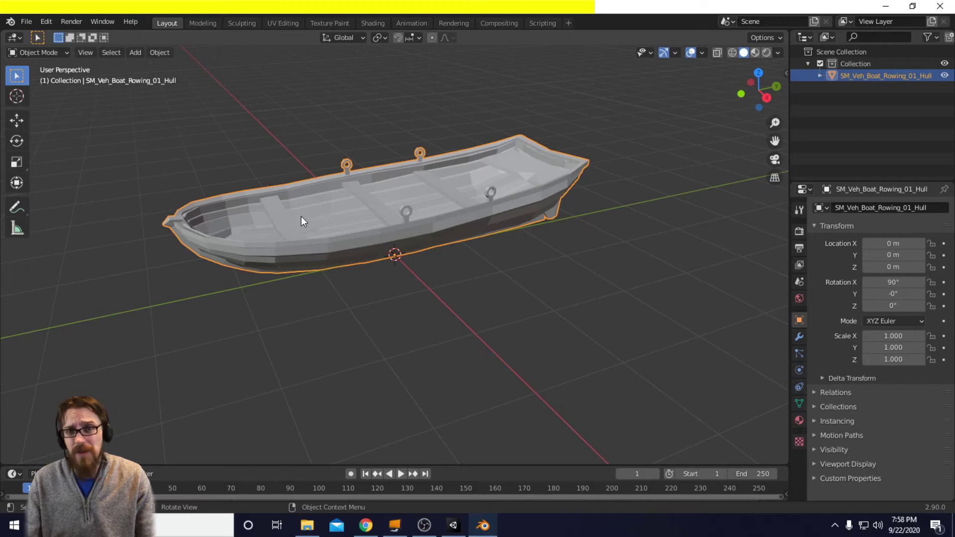
Enter Edit Mode on the boat hull and try the Convex Hull operation on its mesh
key(Tab)
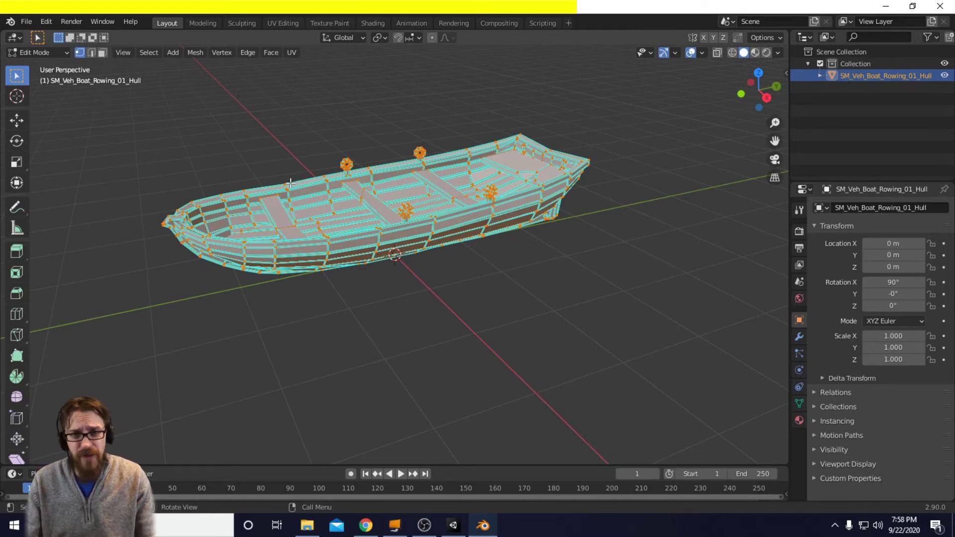
click(194, 53)
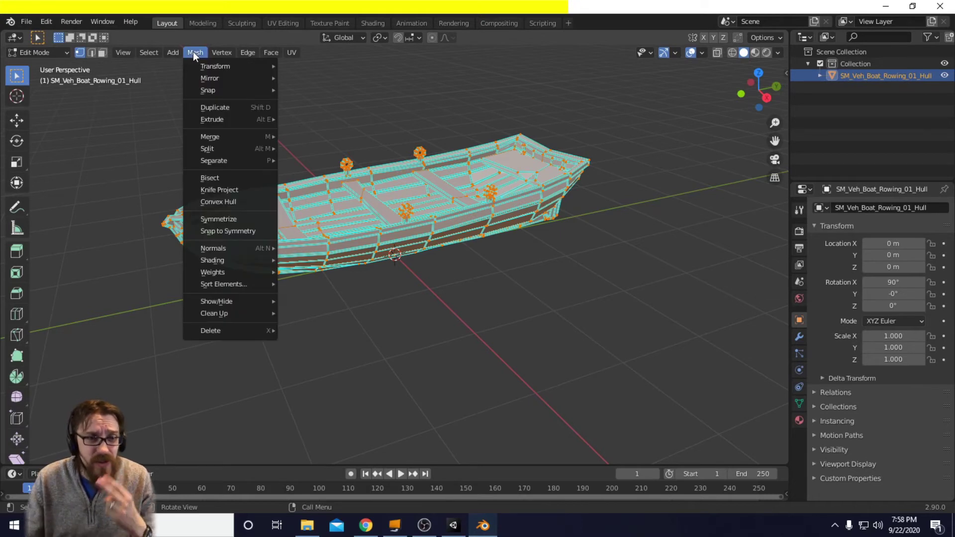
click(234, 203)
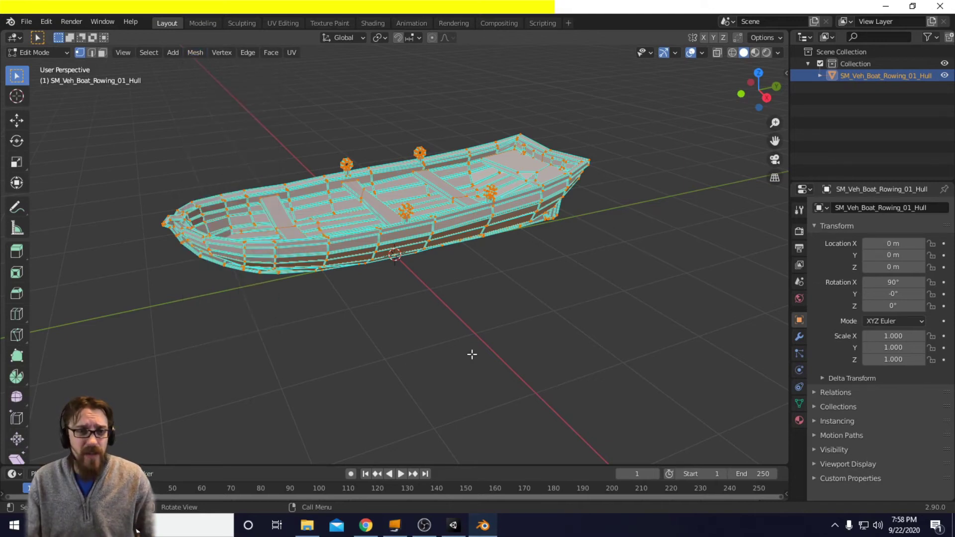
With X-ray enabled in the right orthographic view, delete the vertices of the oarlock rings above the boat's rim
key(alt+a)
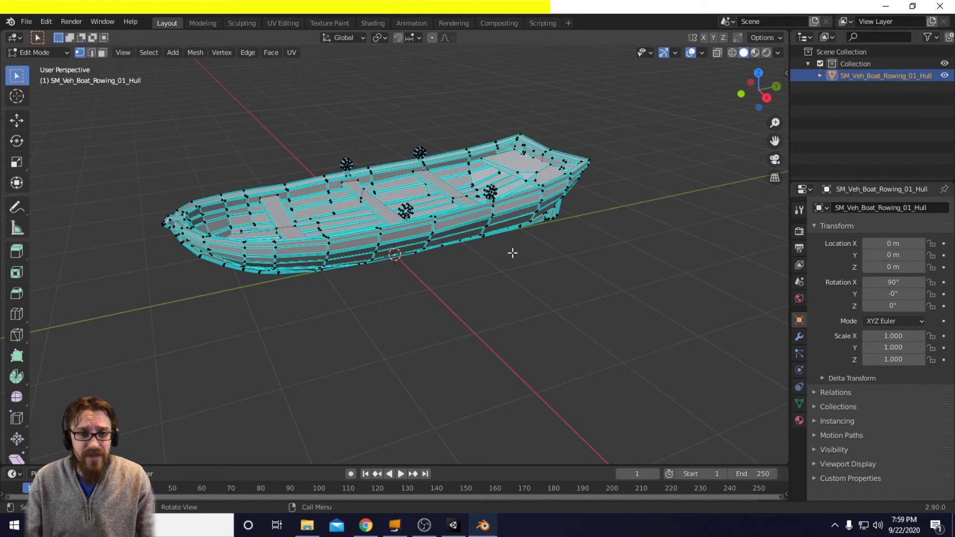
key(KP_3)
scroll(436, 157, up, 3)
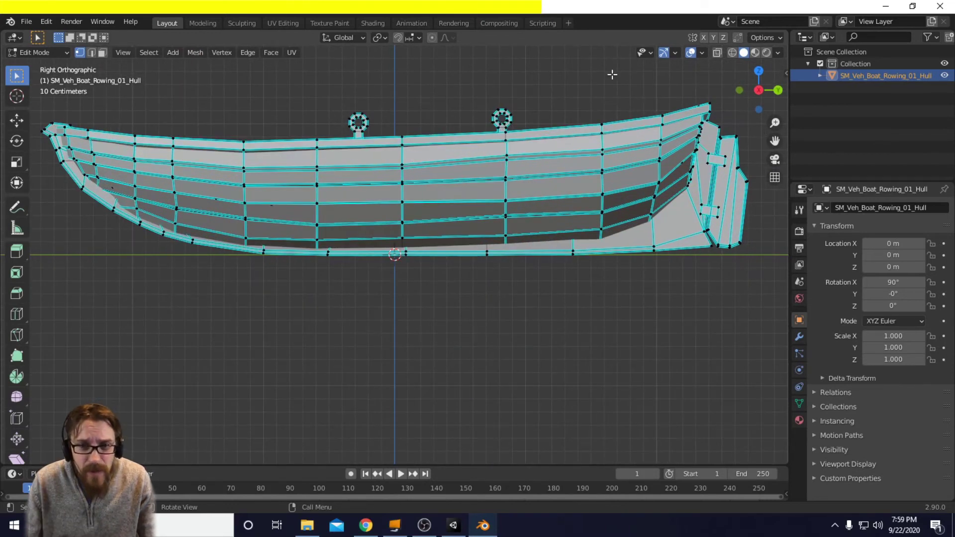
click(718, 52)
drag(314, 86, 393, 135)
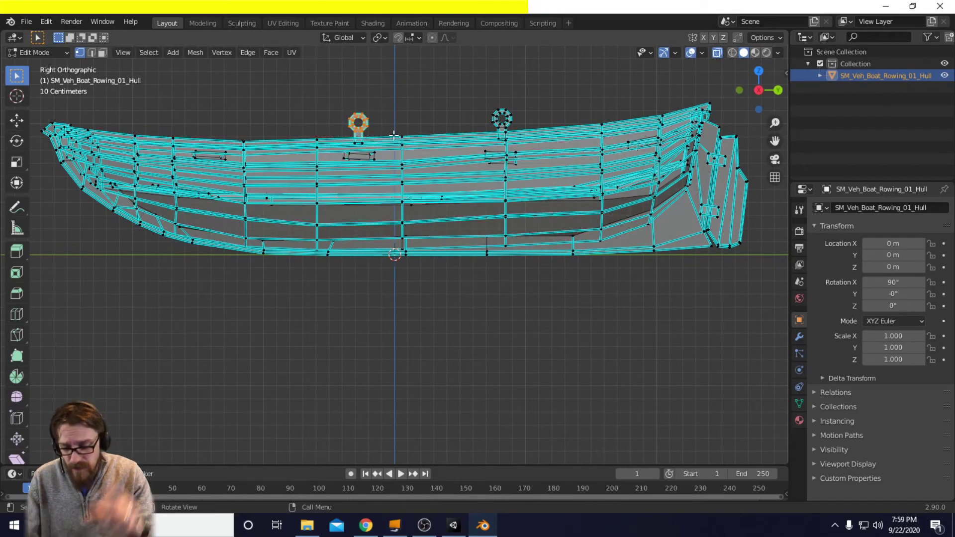
key(x)
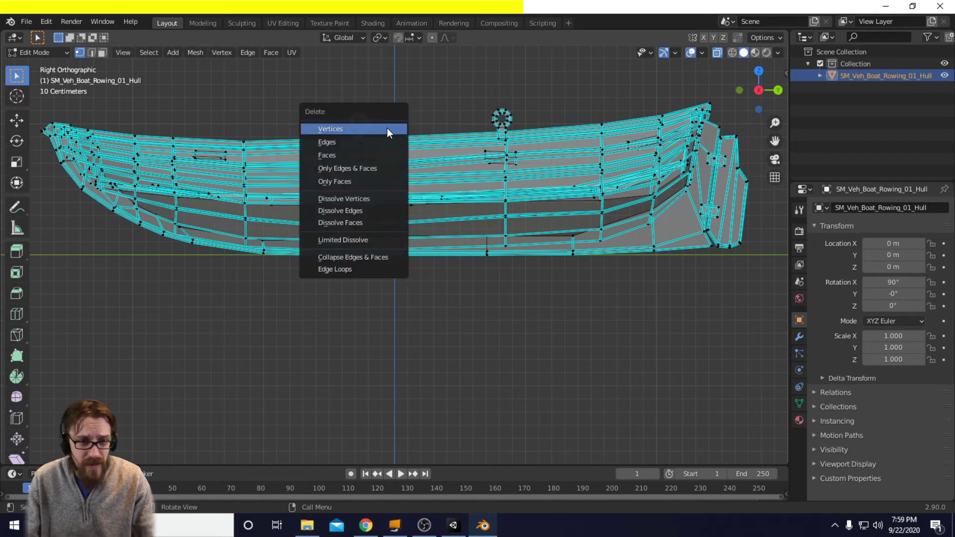
click(387, 127)
drag(479, 89, 523, 129)
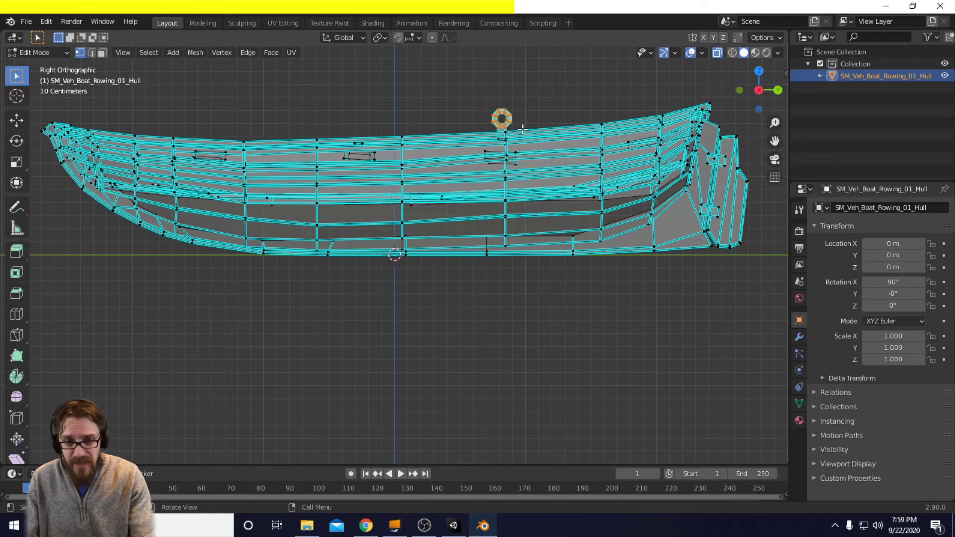
key(x)
click(524, 130)
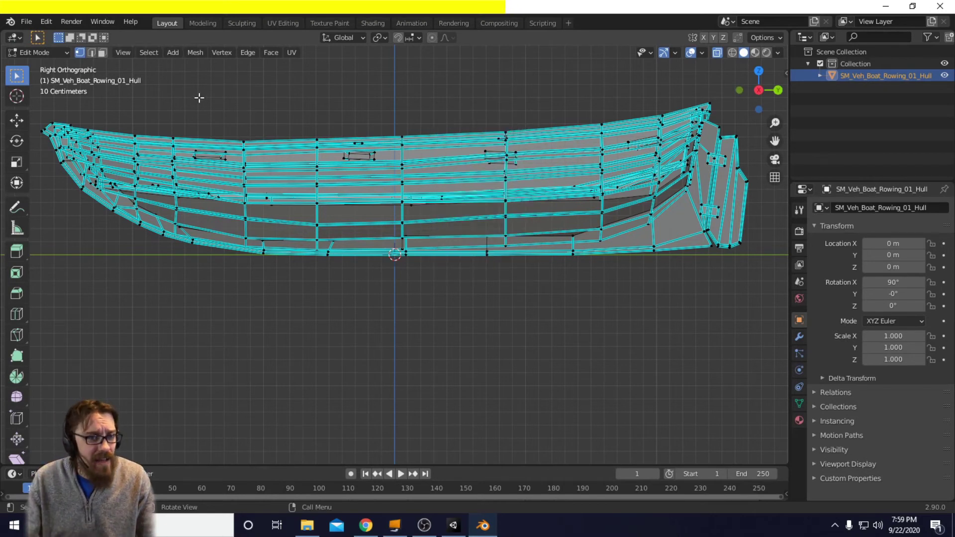
Select the boat hull's entire mesh, replace it with its Convex Hull, and return to Object Mode
key(a)
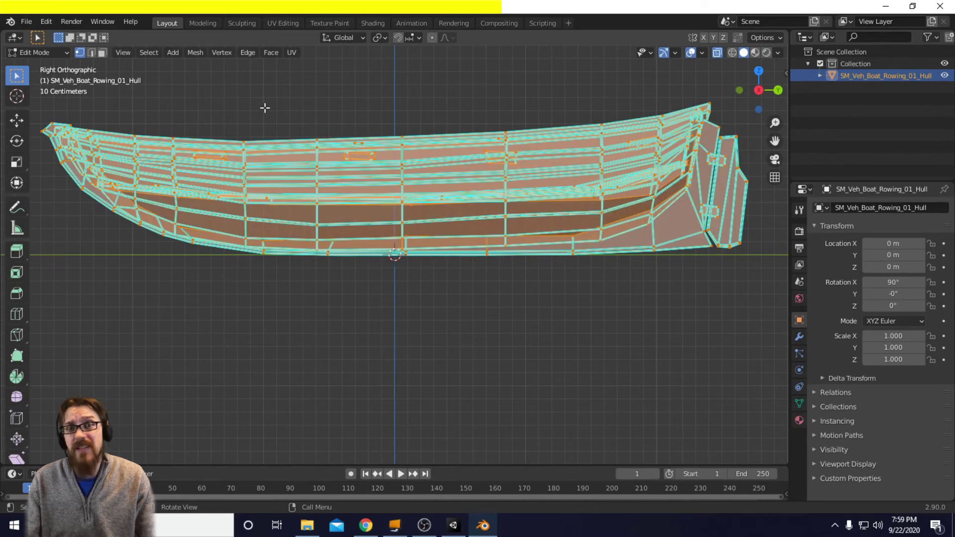
click(195, 52)
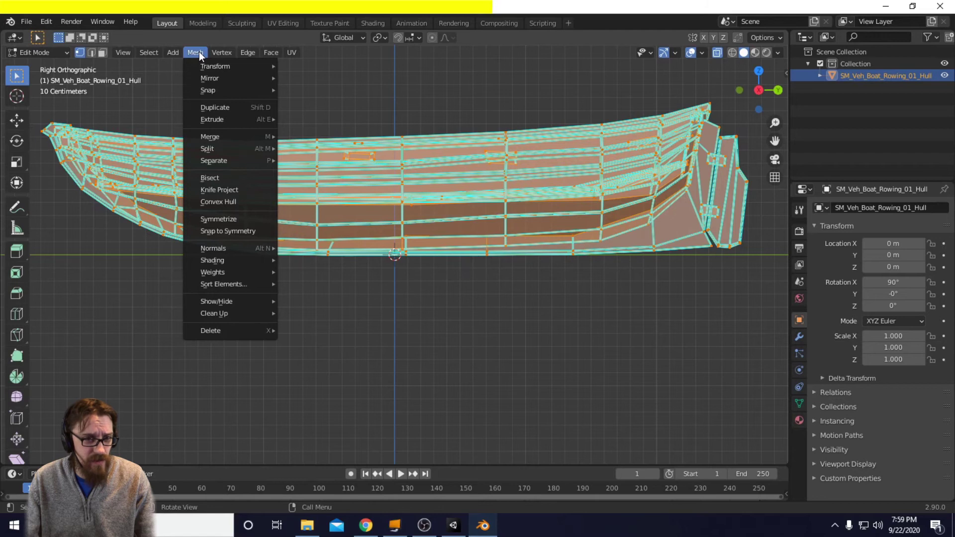
click(249, 202)
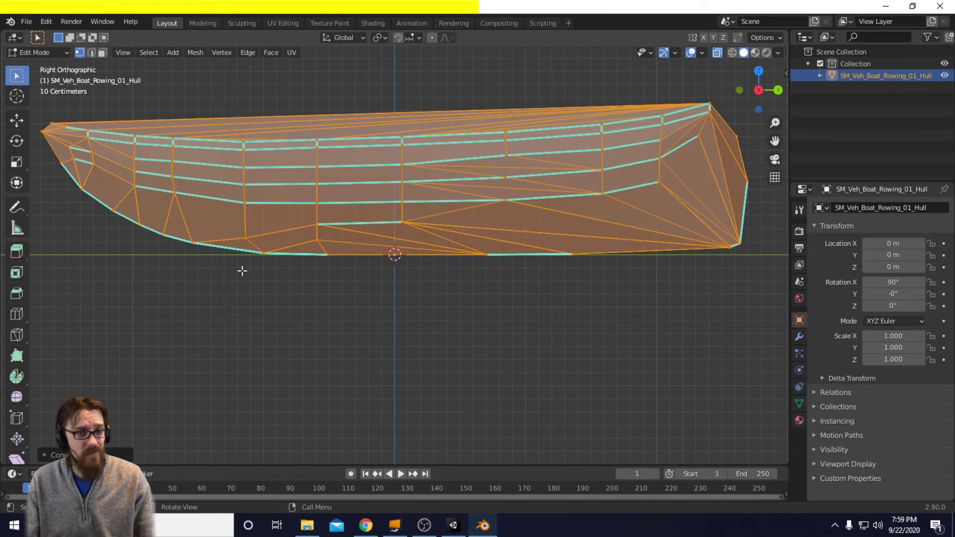
key(Tab)
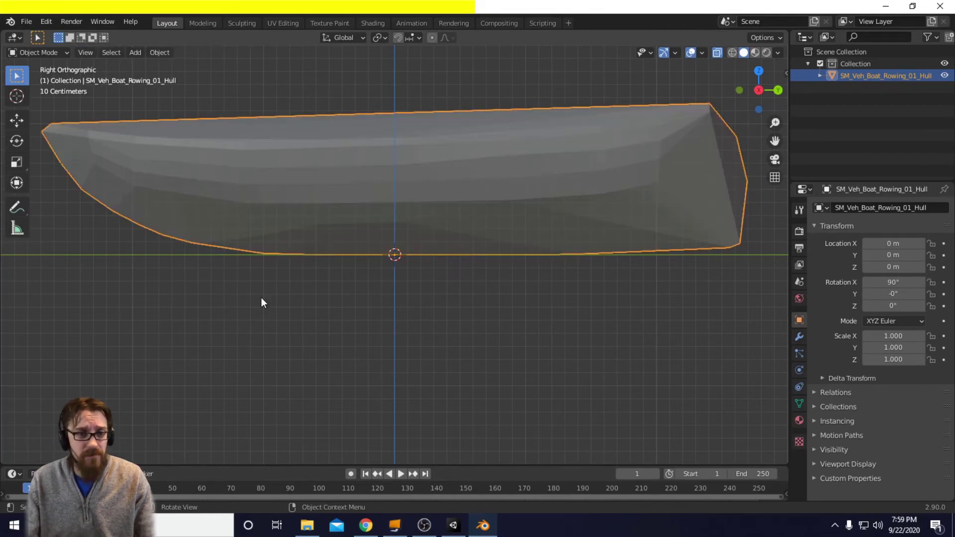
right_click(328, 197)
middle_drag(533, 186, 491, 253)
scroll(495, 210, down, 5)
middle_drag(450, 288, 510, 233)
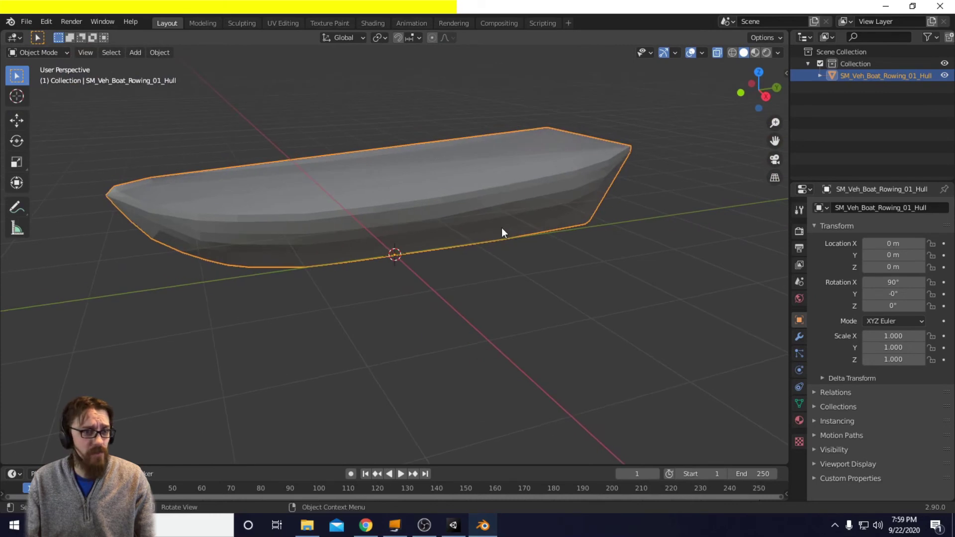
Start an FBX export of the convex hull and browse to the Tests\Assets\PolygonPirates\Models folder
click(26, 23)
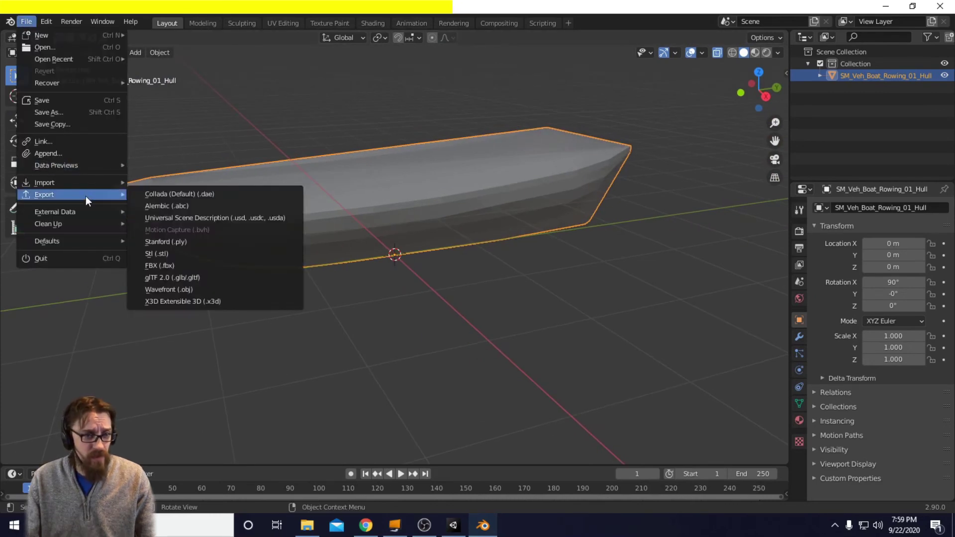
mouse_move(114, 194)
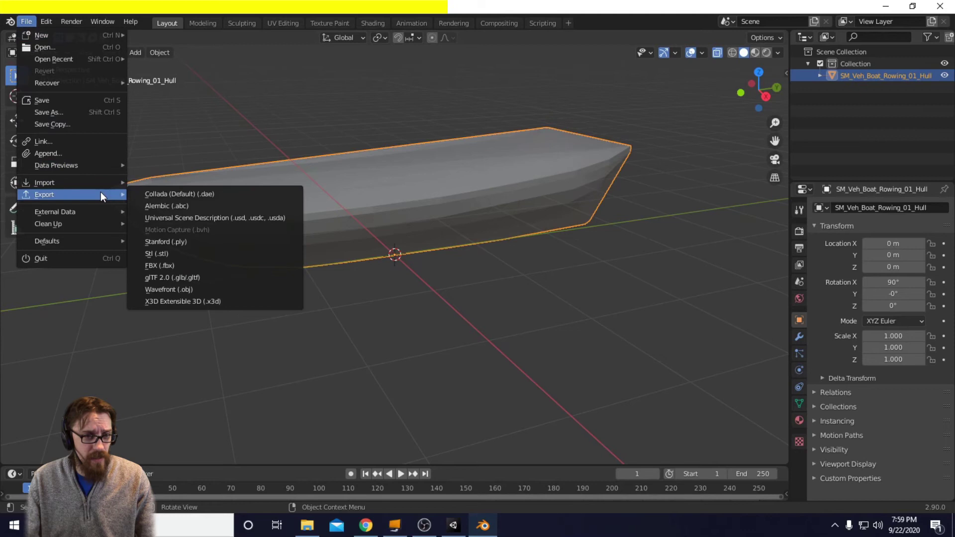
click(174, 265)
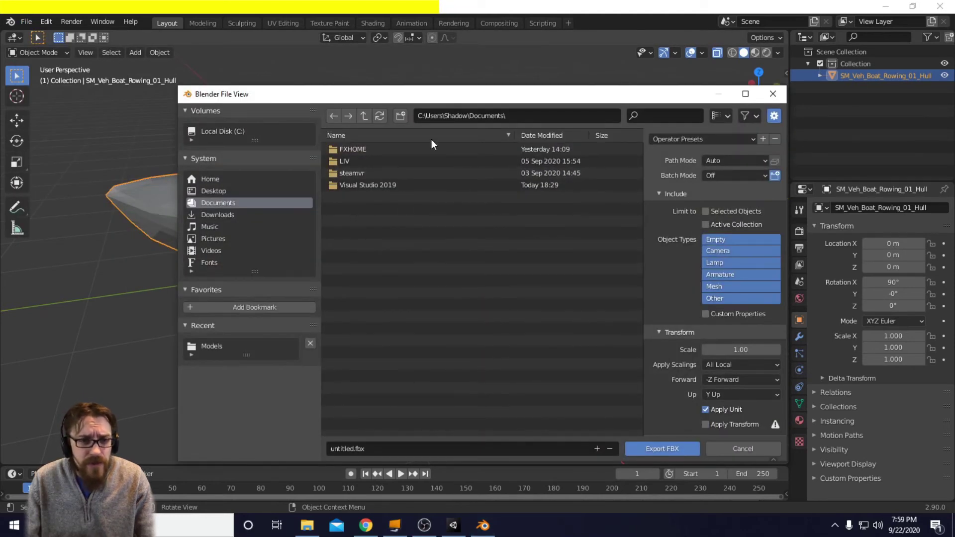
click(364, 116)
click(351, 327)
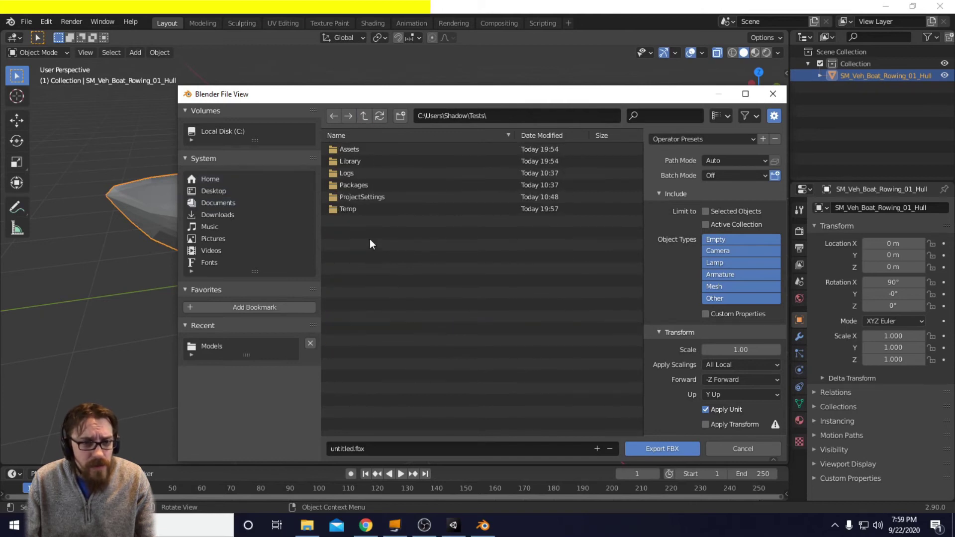
click(363, 147)
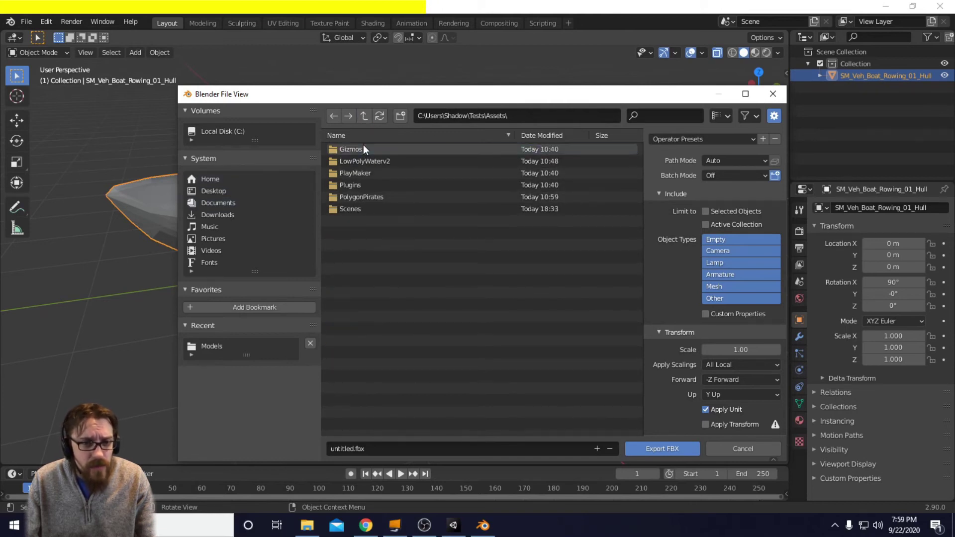
click(365, 198)
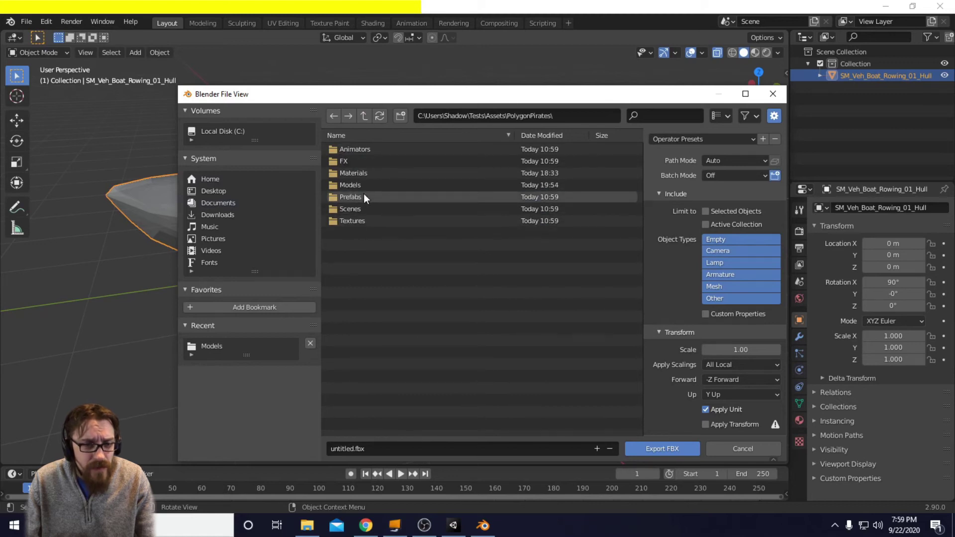
click(359, 182)
Name the export file a_hull.fbx and export it
click(374, 448)
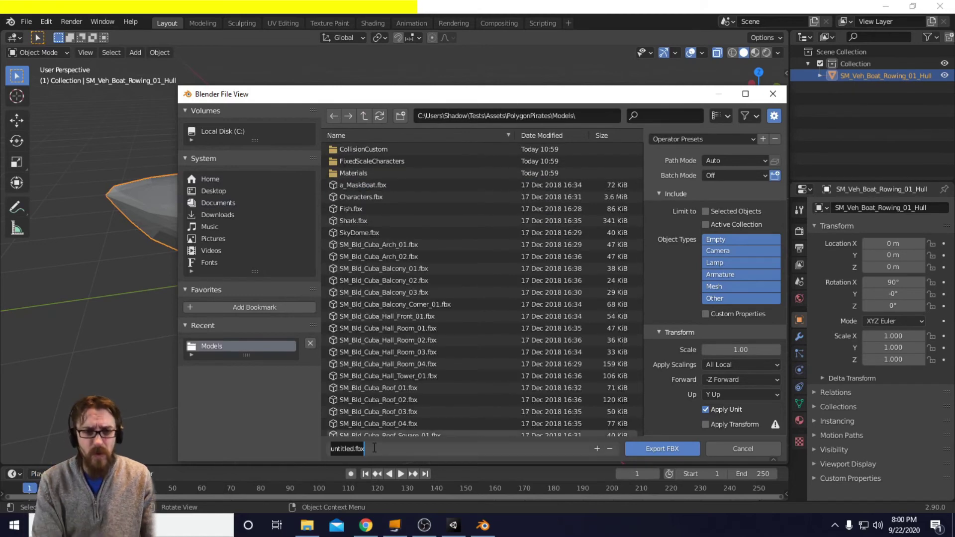
text(a)
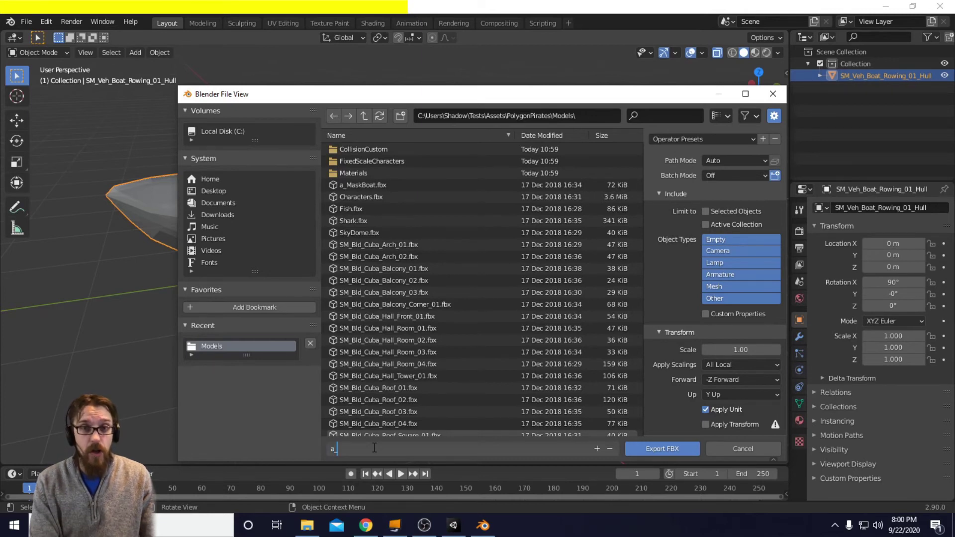
text(_hull)
key(Return)
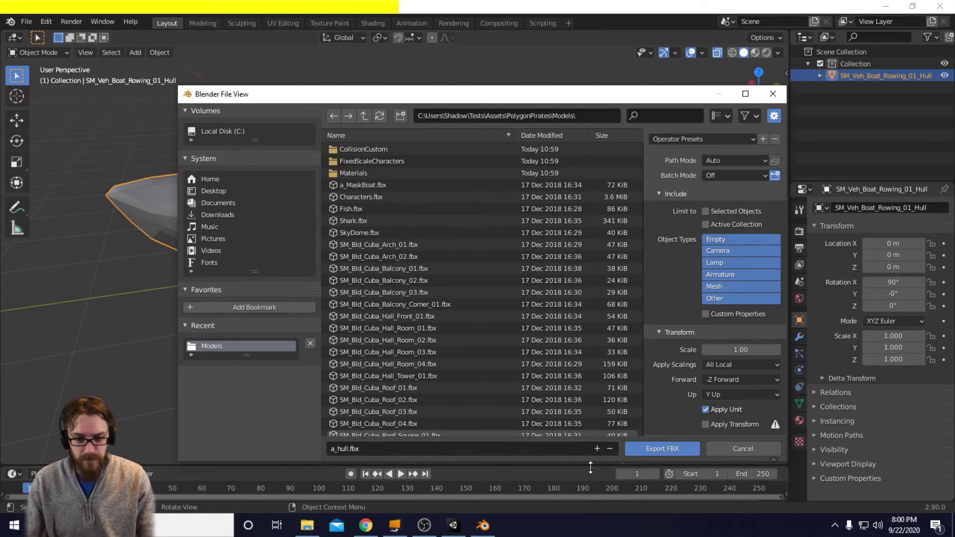
click(642, 449)
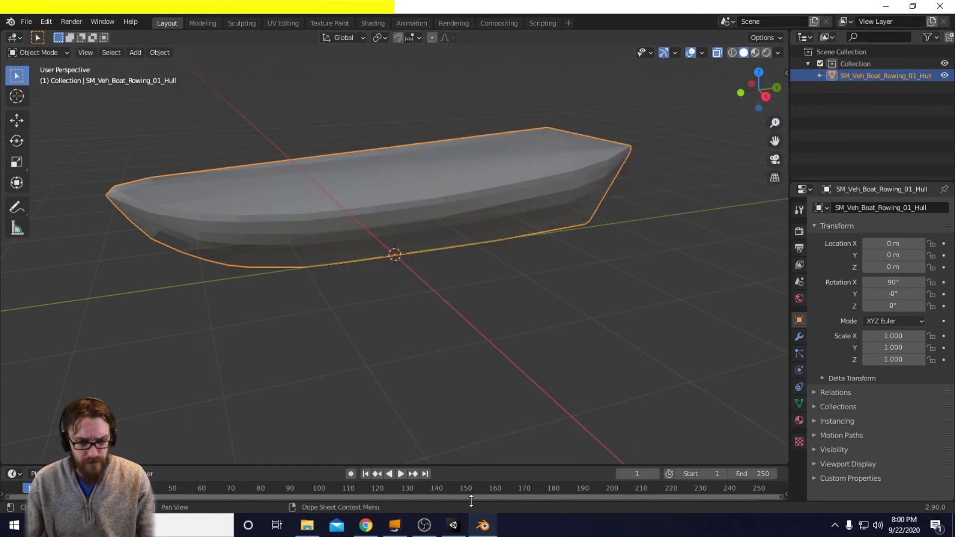
Switch to Unity, delete the BoatMask object, and add the a_hull model to the scene hierarchy
click(453, 526)
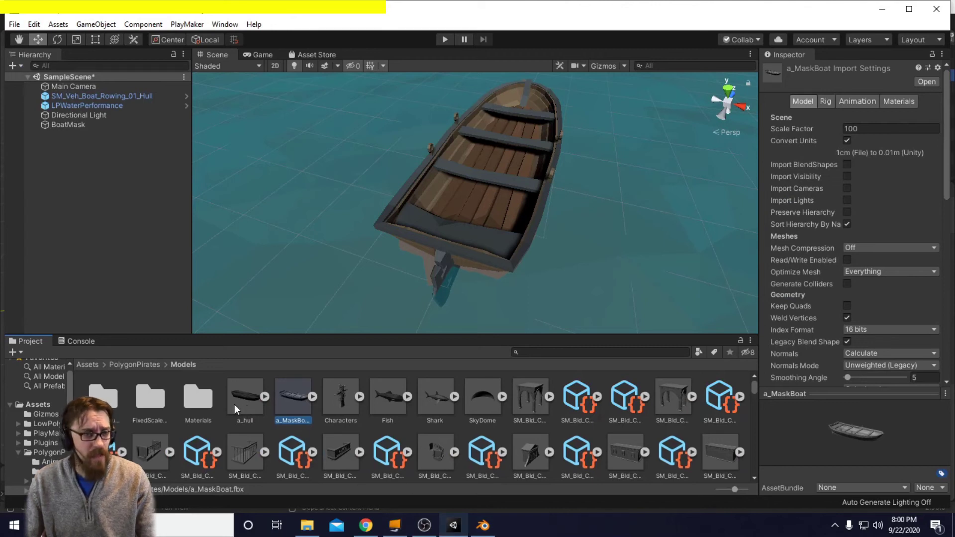
click(62, 126)
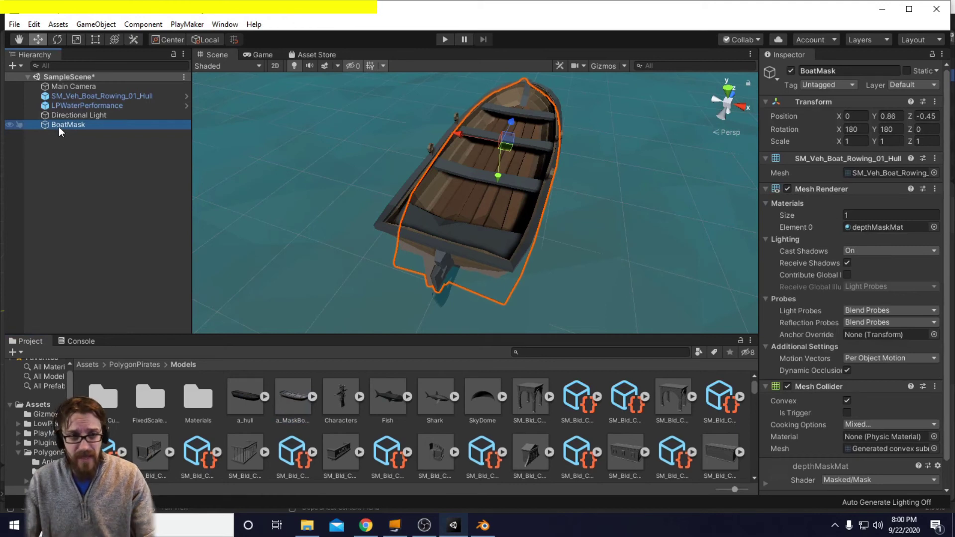
key(Delete)
drag(254, 419, 80, 160)
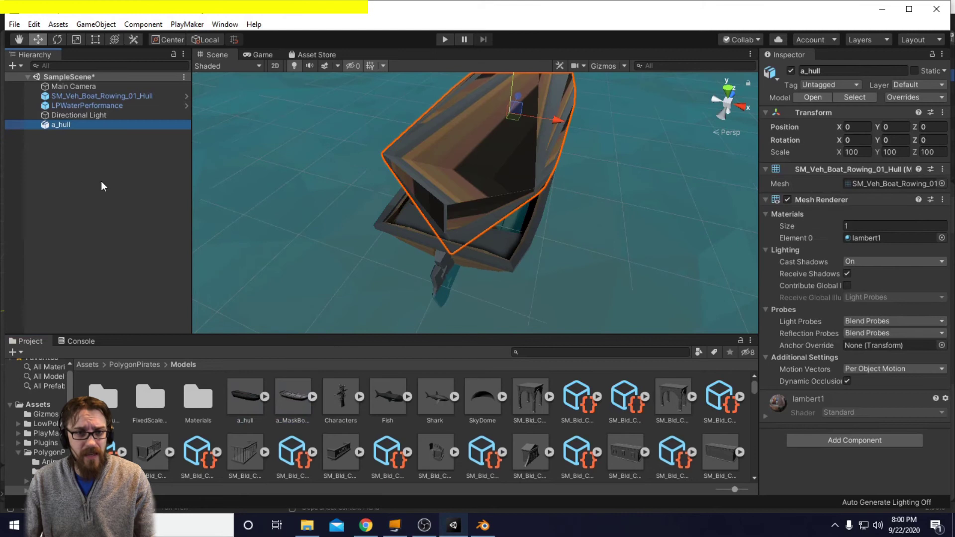
alt+drag(279, 202, 471, 192)
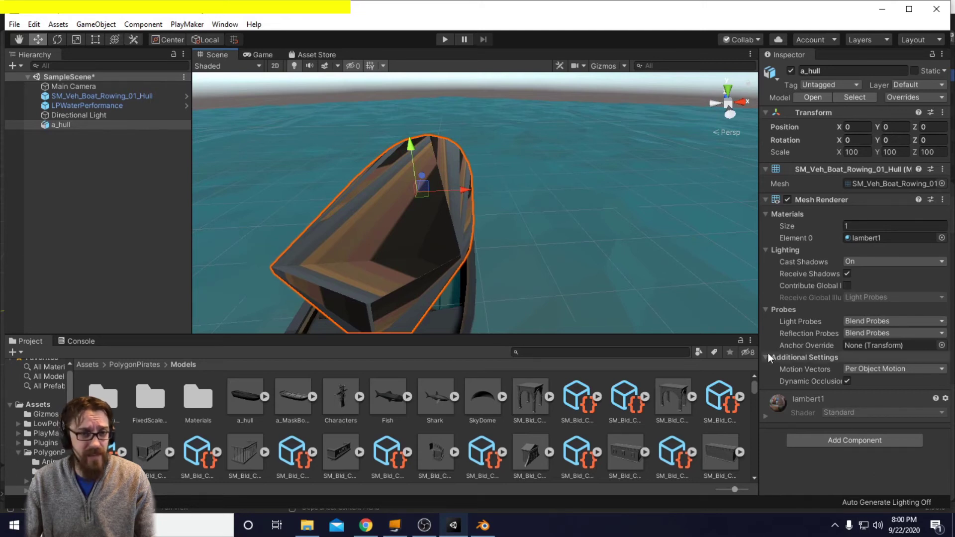
Unpack the a_hull prefab completely and make it a child of SM_Veh_Boat_Rowing_01_Hull
right_click(71, 127)
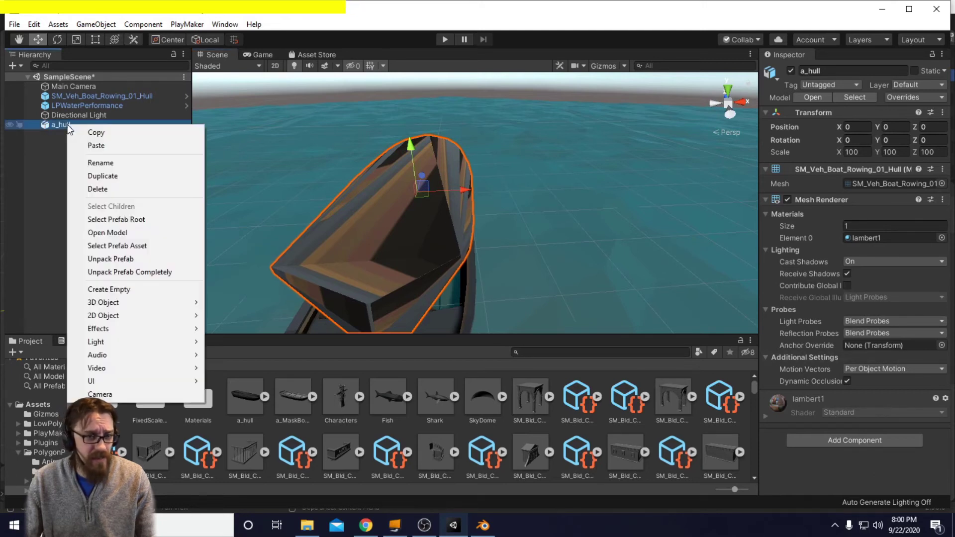
click(176, 270)
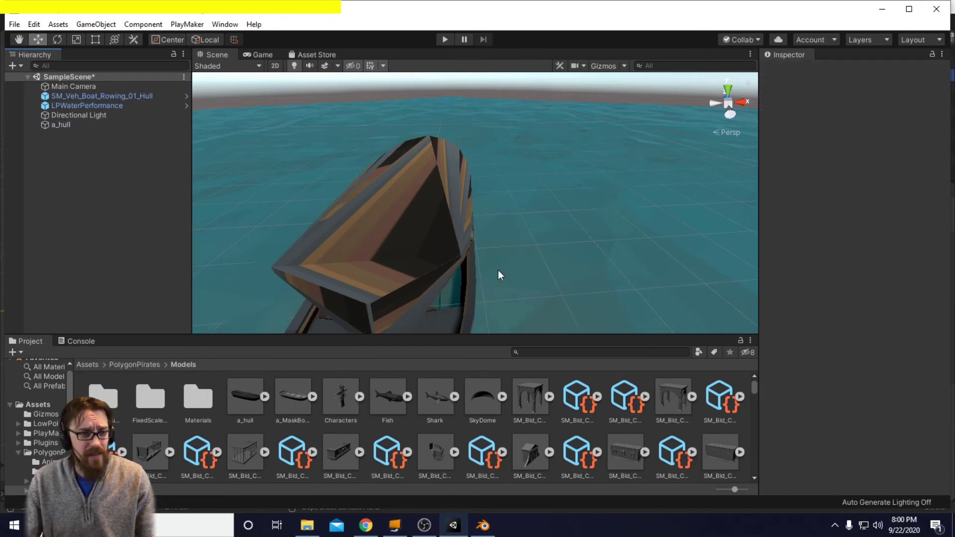
click(69, 126)
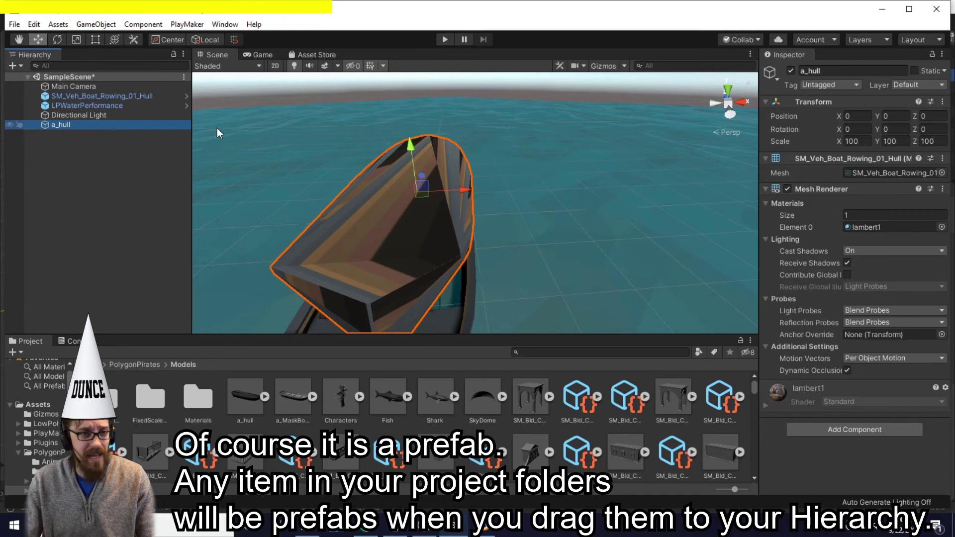
drag(83, 126, 78, 95)
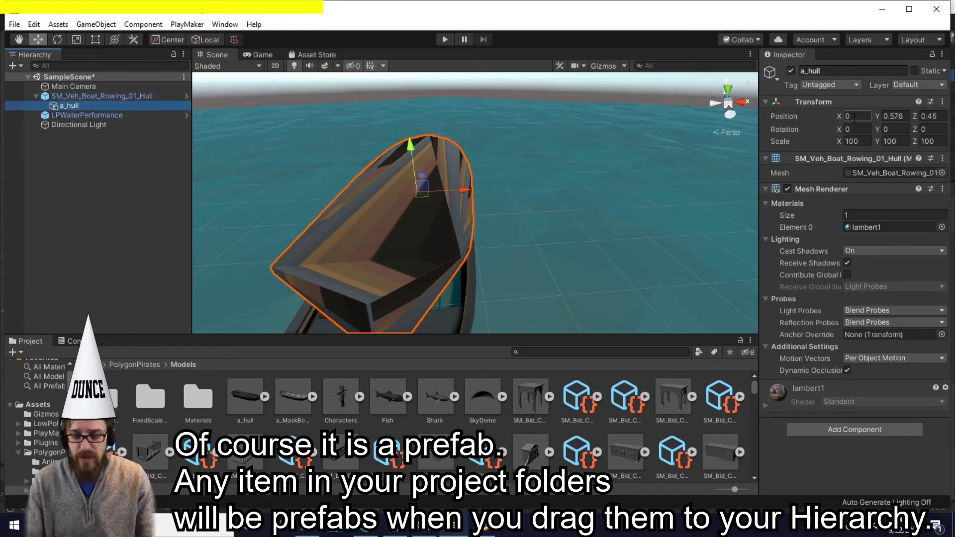
Set a_hull's Y and Z position to 0 relative to its parent boat
click(857, 115)
key(Tab)
text(0)
key(Tab)
text(0)
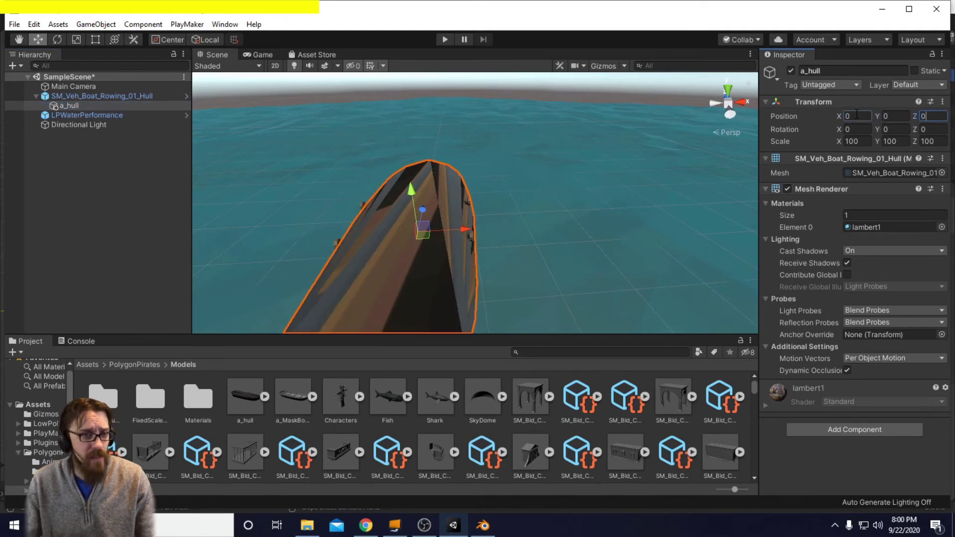
Apply the depthMaskMat material from the Assets folder to the a_hull object
mouse_move(70, 106)
mouse_down()
mouse_move(48, 91)
mouse_move(73, 103)
mouse_up()
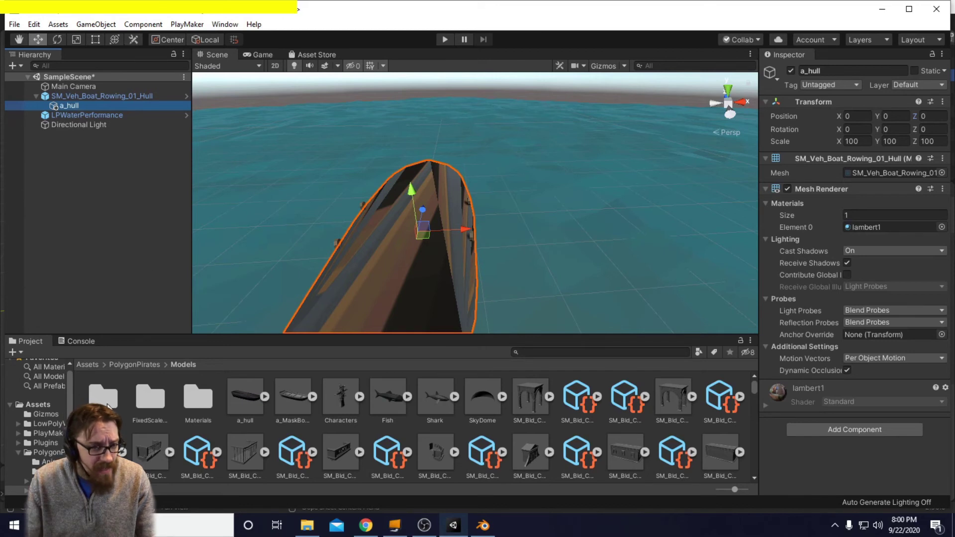
click(31, 404)
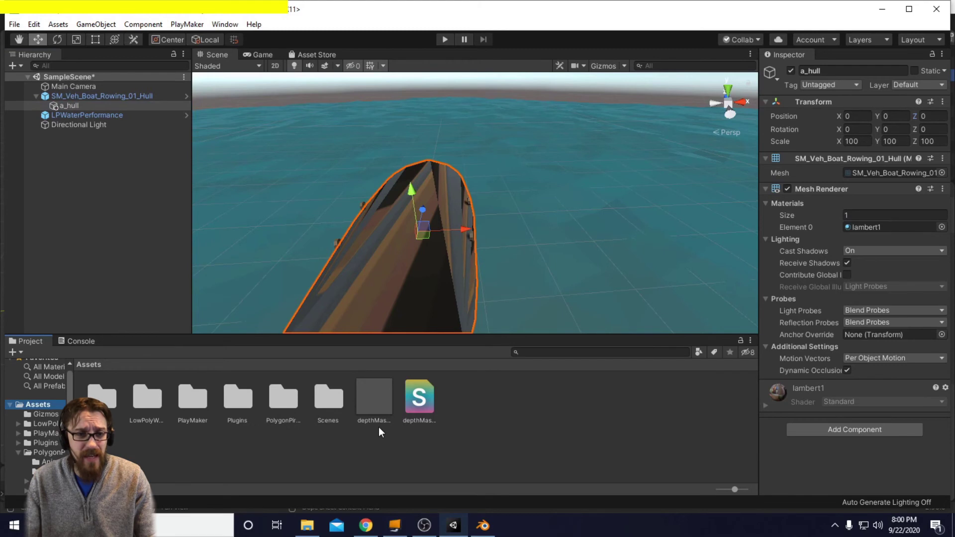
drag(382, 398, 86, 105)
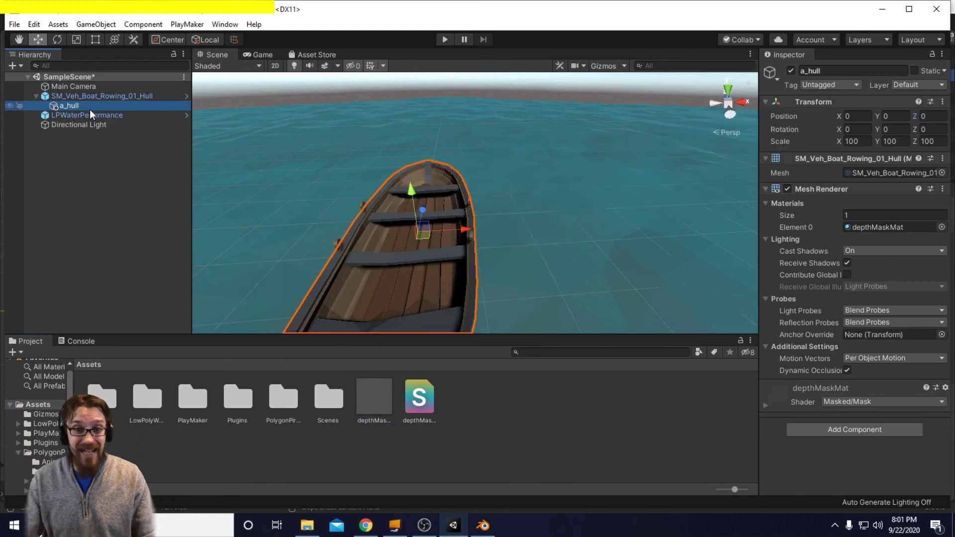
alt+drag(548, 249, 497, 299)
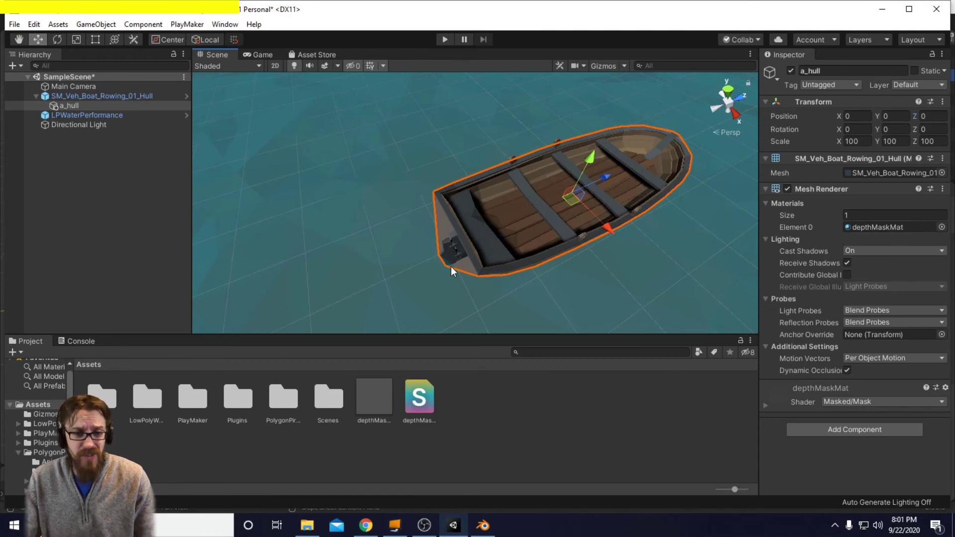
Switch to Blender and undo back to the detailed hull mesh in Edit Mode before the Convex Hull operation
click(495, 527)
right_click(623, 243)
middle_drag(464, 194, 629, 298)
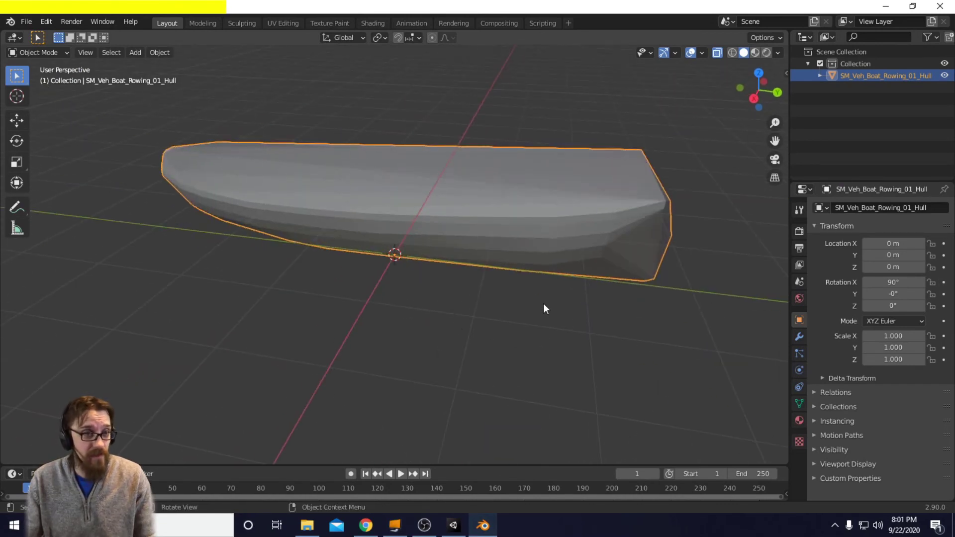
click(46, 21)
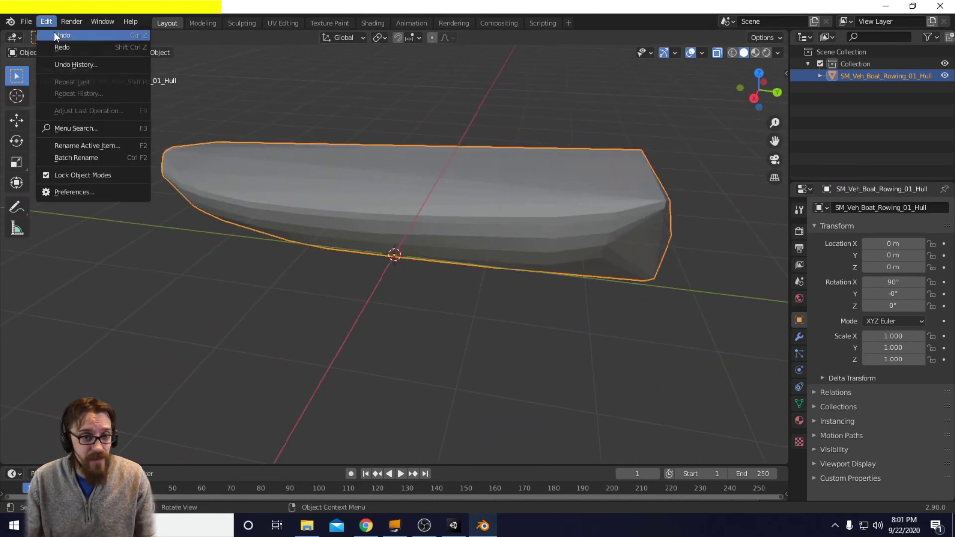
click(56, 36)
click(46, 21)
click(57, 36)
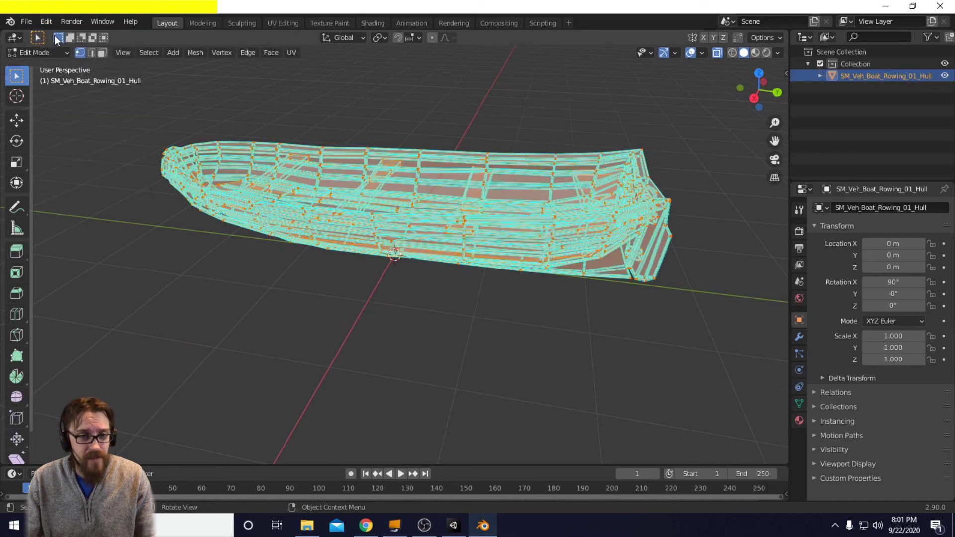
Delete the vertices of the rudder behind the boat's stern, including the leftover ones beside the transom, working in right orthographic view
click(176, 238)
middle_drag(702, 222, 689, 190)
key(KP_3)
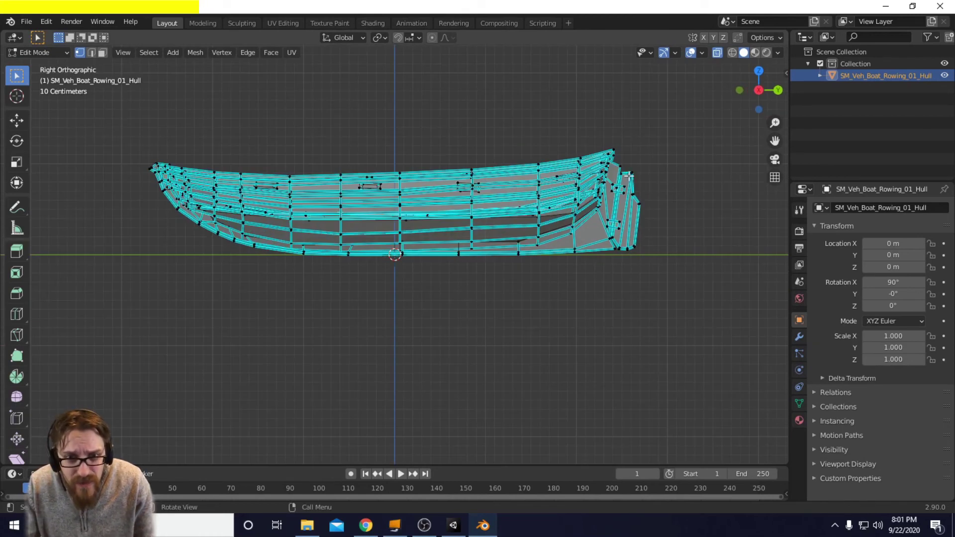
drag(617, 157, 680, 268)
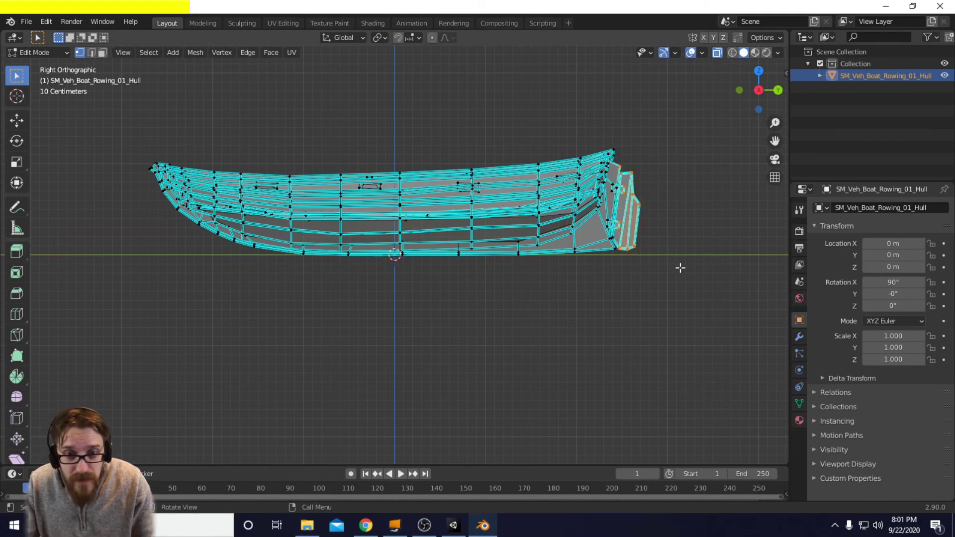
key(x)
click(665, 265)
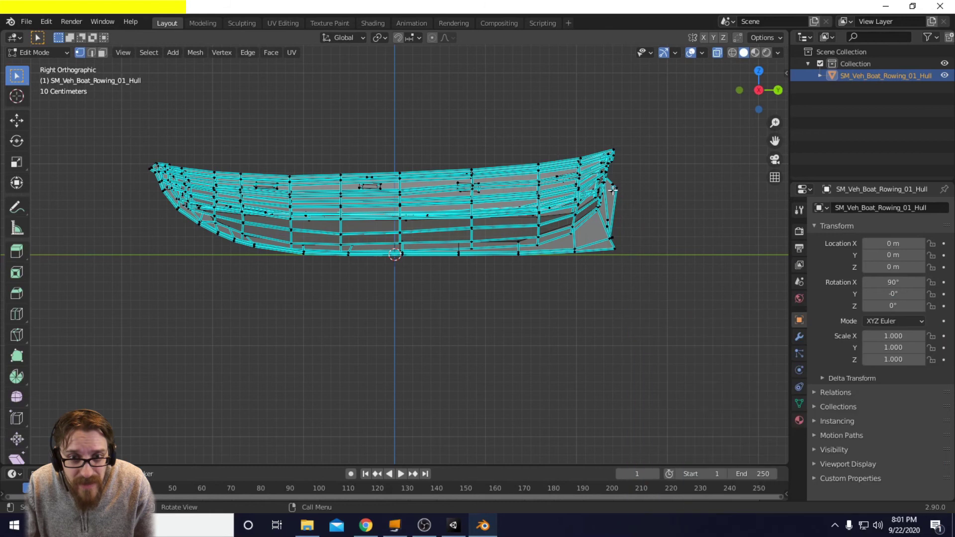
drag(607, 176, 627, 207)
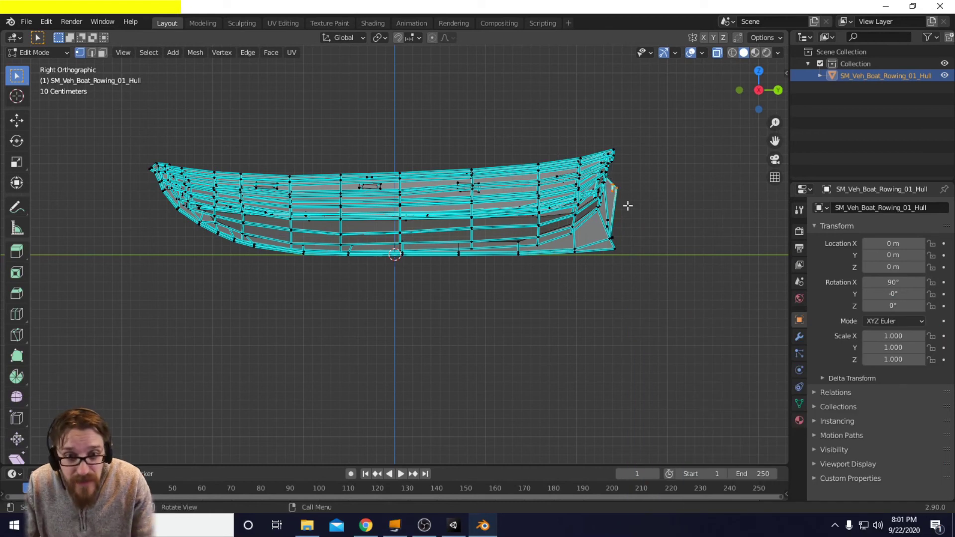
key(x)
click(630, 210)
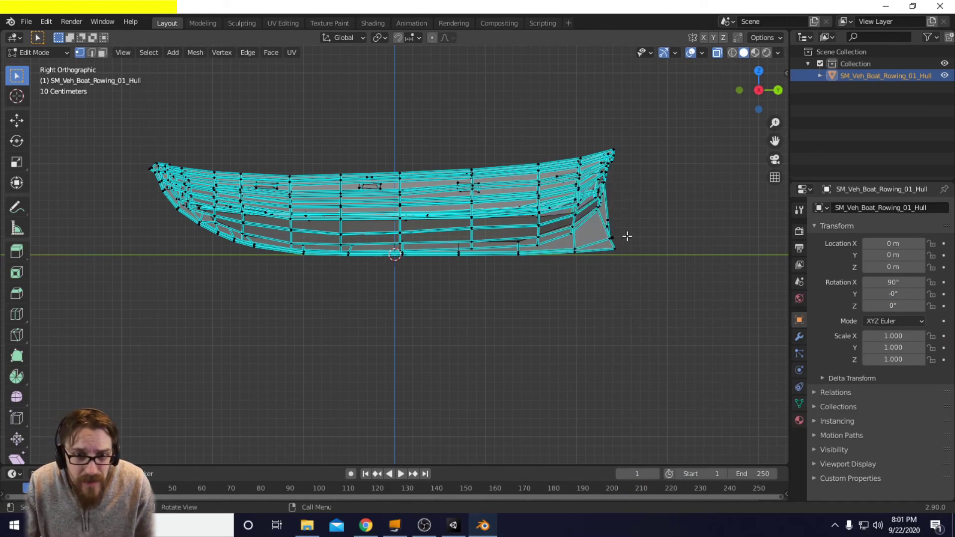
right_click(641, 219)
Delete the vertices at the aft end of the keel fin beneath the stern
middle_drag(685, 215, 633, 213)
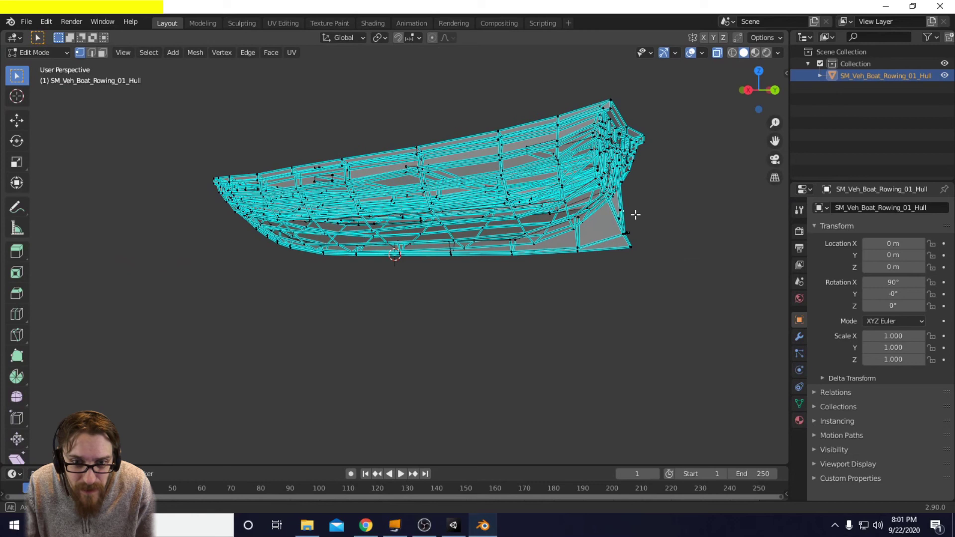
drag(632, 201, 614, 271)
key(x)
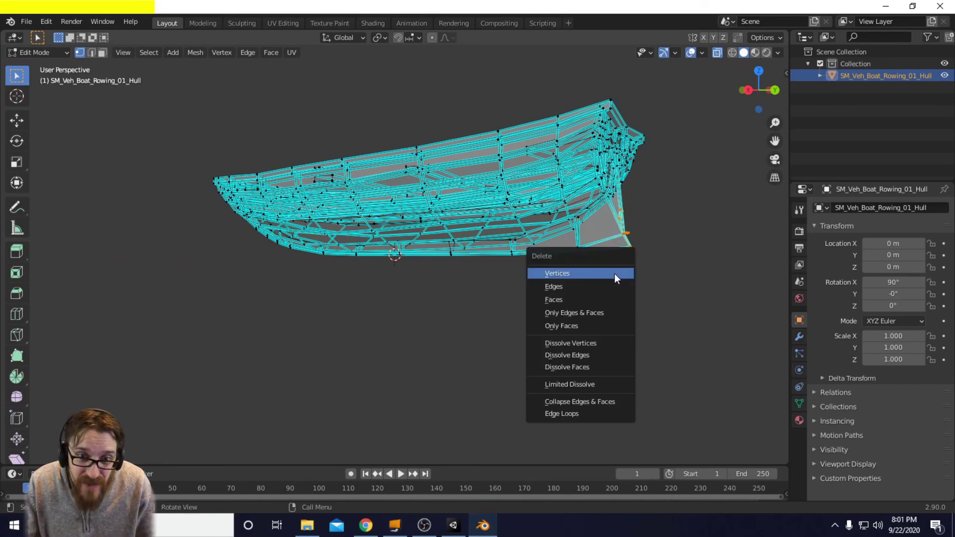
click(613, 273)
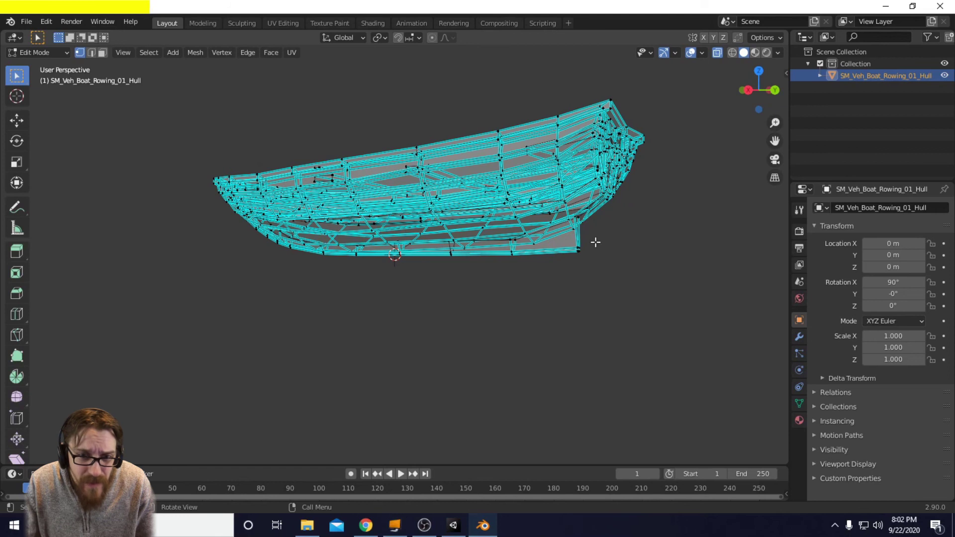
drag(596, 239, 564, 266)
key(x)
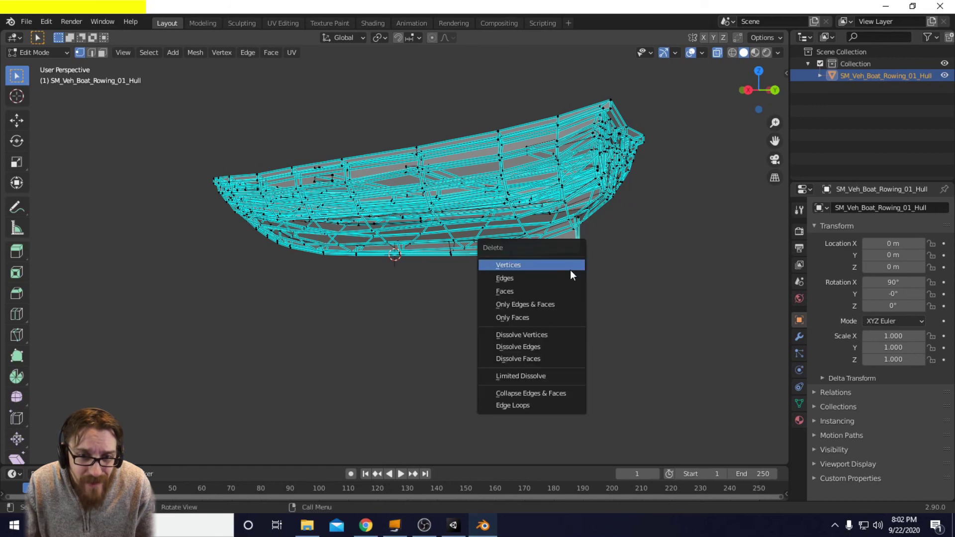
click(570, 269)
Apply Convex Hull to the whole trimmed boat mesh and return to Object Mode
middle_drag(627, 239, 676, 297)
key(a)
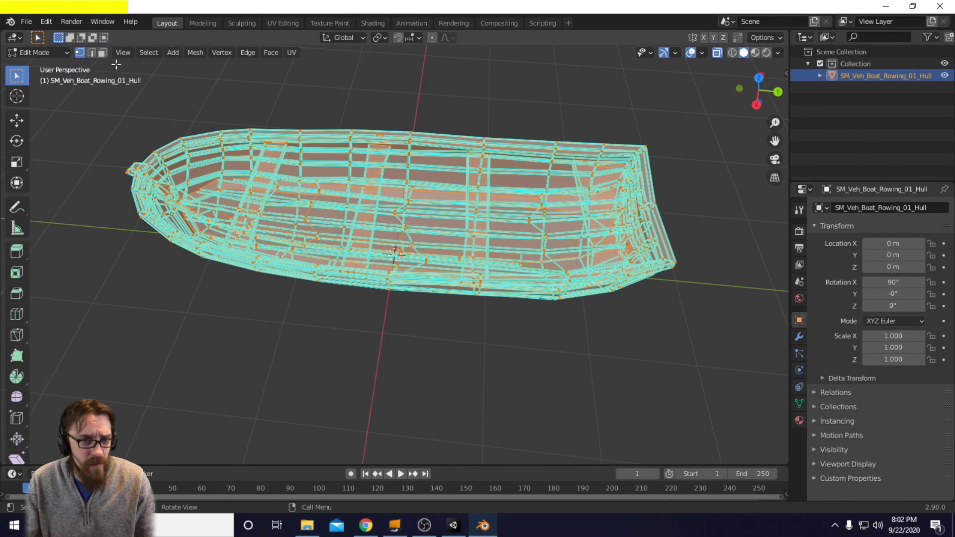
click(191, 56)
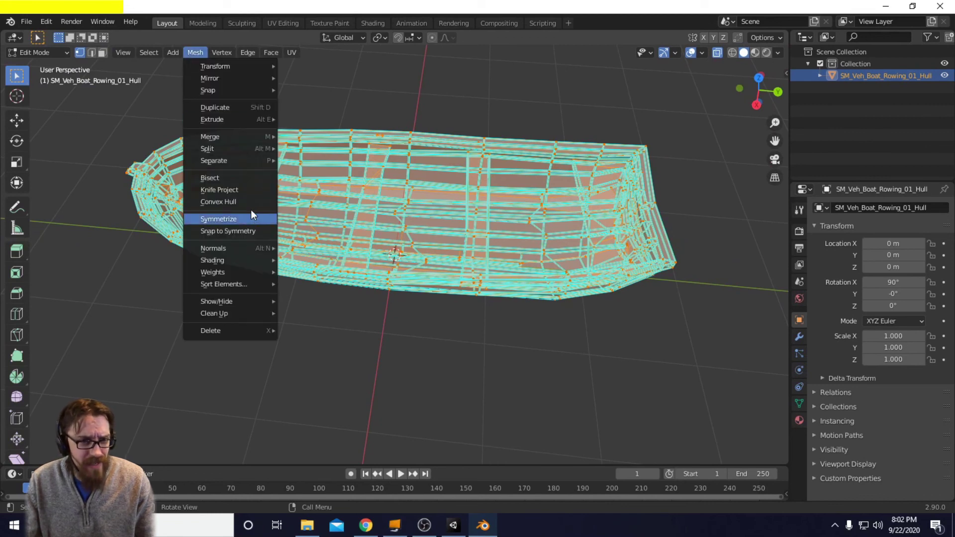
click(237, 201)
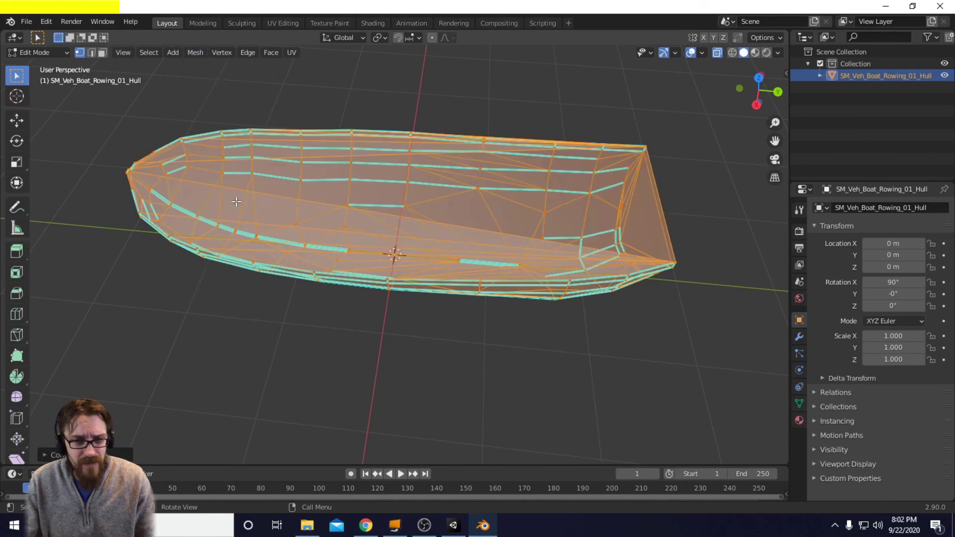
middle_drag(539, 324, 435, 301)
key(Tab)
middle_drag(257, 328, 386, 305)
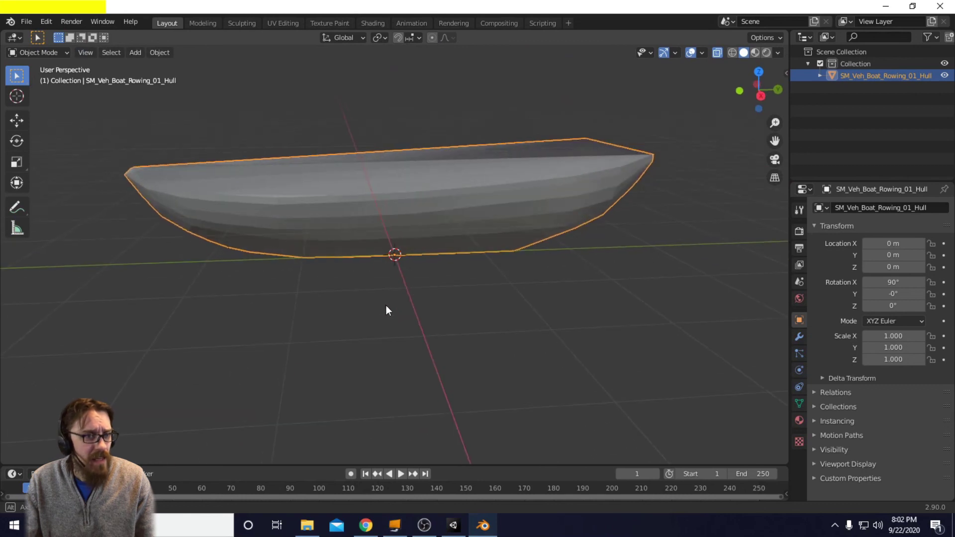
click(23, 22)
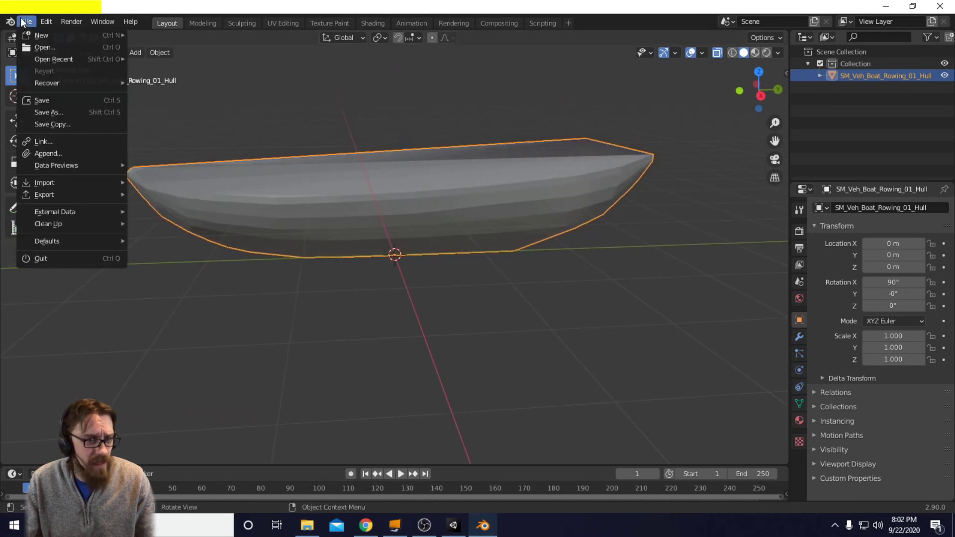
mouse_move(106, 194)
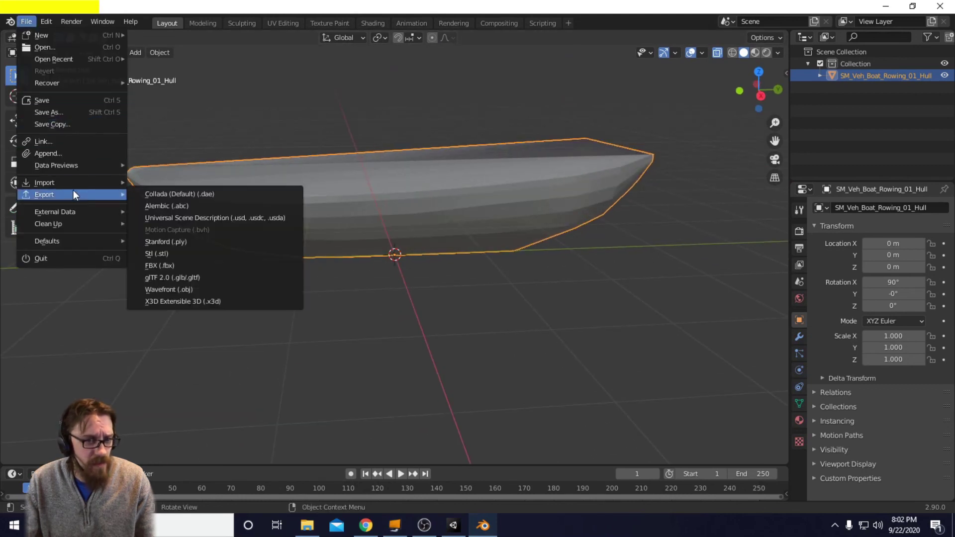
click(215, 271)
key(Escape)
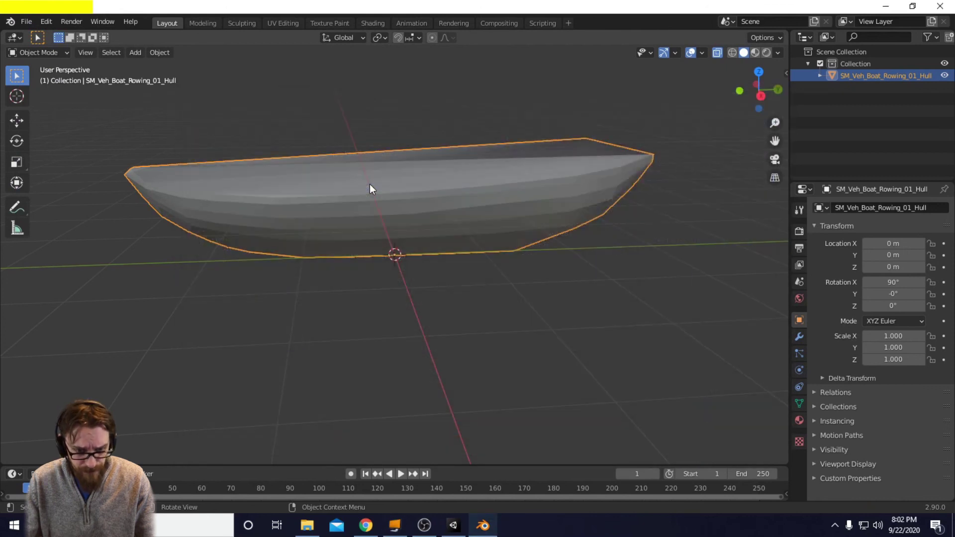
Switch to Unity and examine the inside of the rowing boat up close from above the stern
click(453, 527)
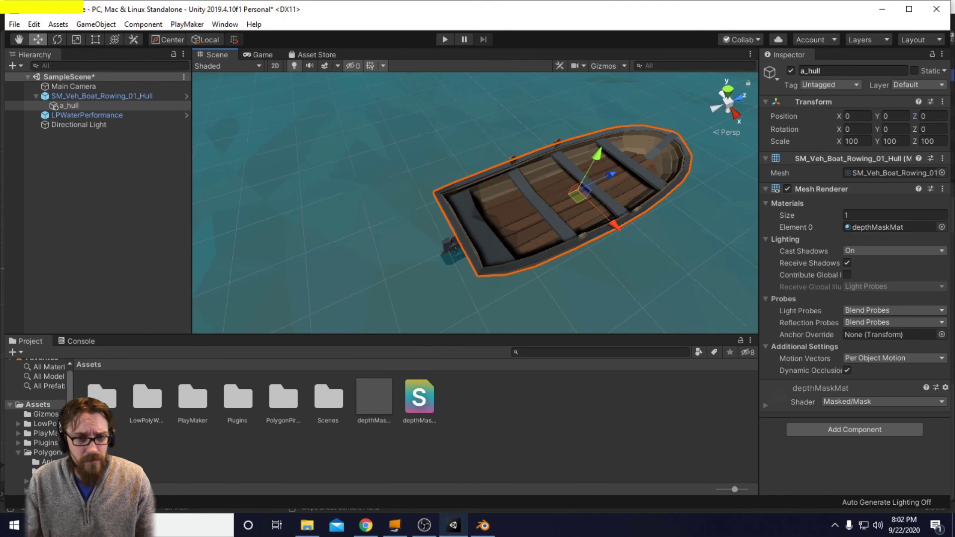
middle_drag(202, 302, 418, 230)
right_drag(560, 234, 620, 154)
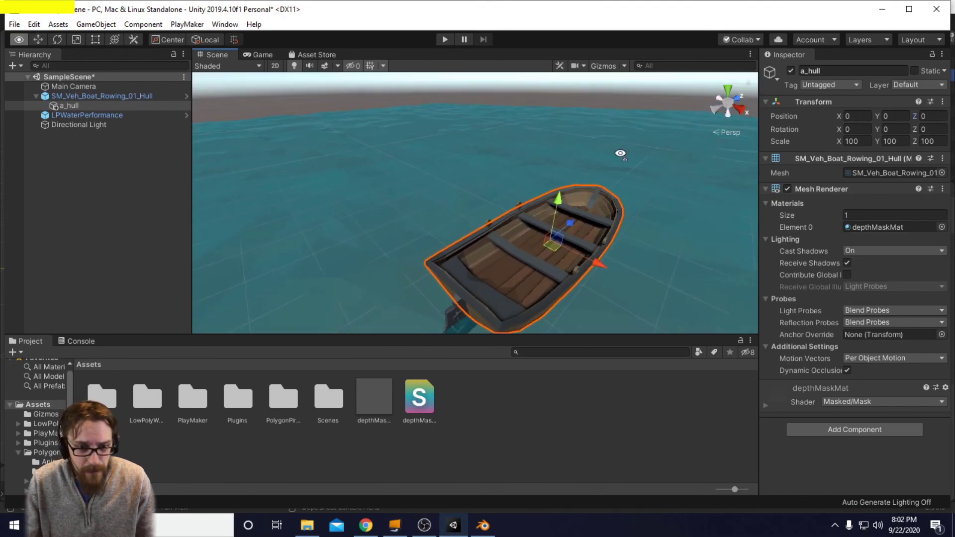
middle_drag(522, 262, 532, 217)
scroll(525, 231, up, 3)
right_drag(524, 232, 620, 202)
middle_drag(620, 202, 594, 214)
right_drag(646, 194, 702, 157)
Test the mask by raising a_hull to Y 0.783 and undoing the move, and by deactivating and reactivating the object
click(85, 106)
drag(578, 160, 578, 112)
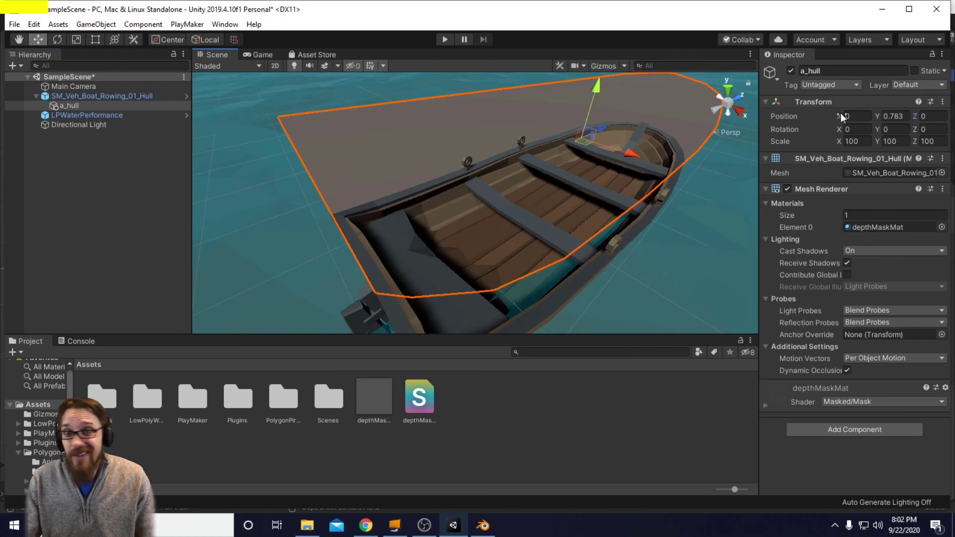
key(ctrl+z)
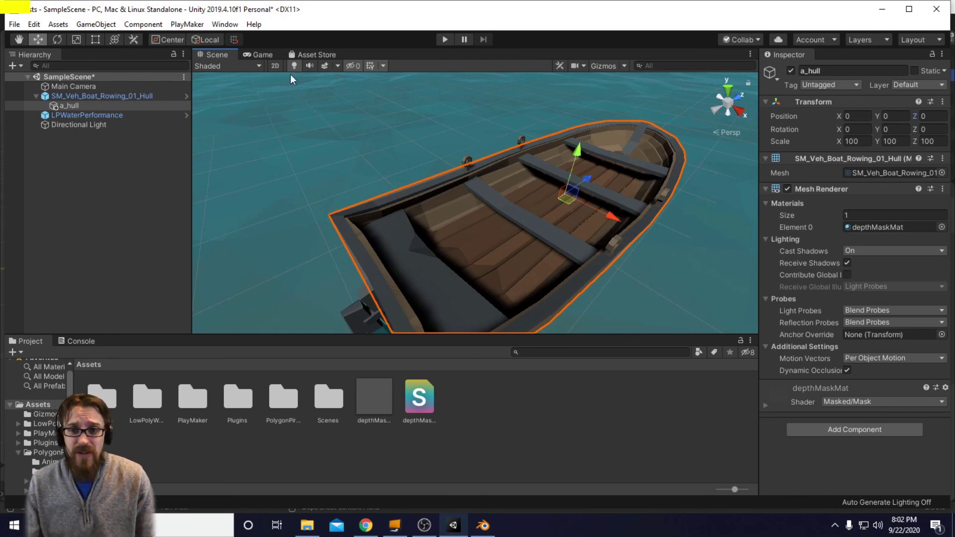
click(791, 71)
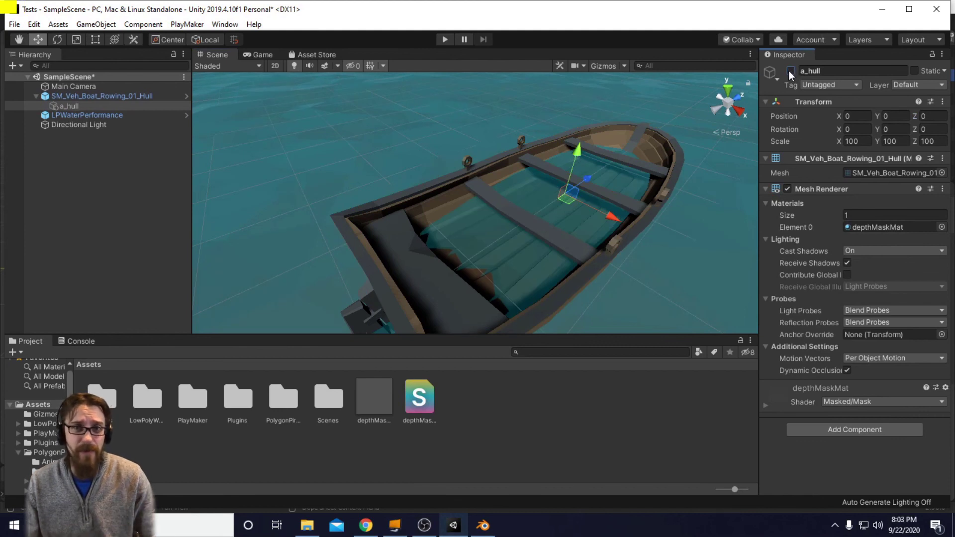
click(790, 71)
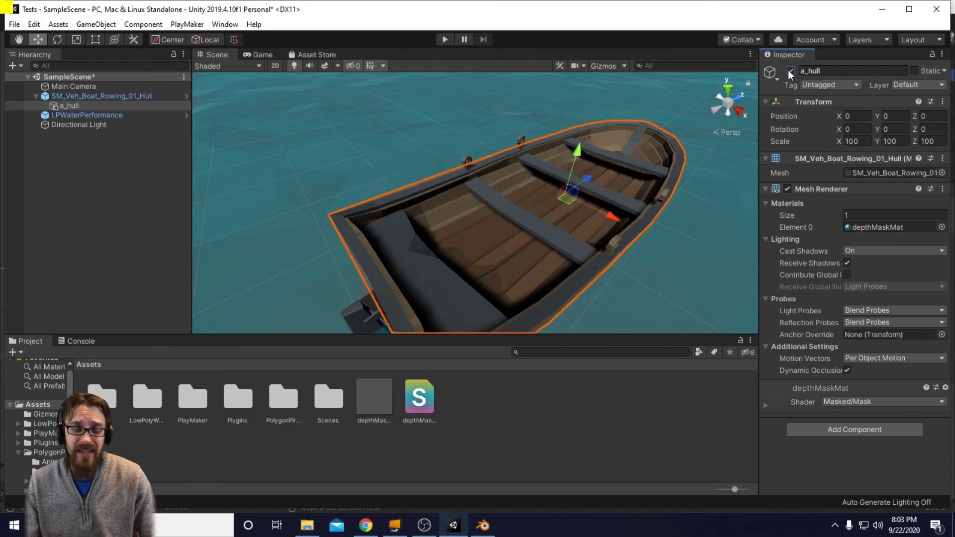